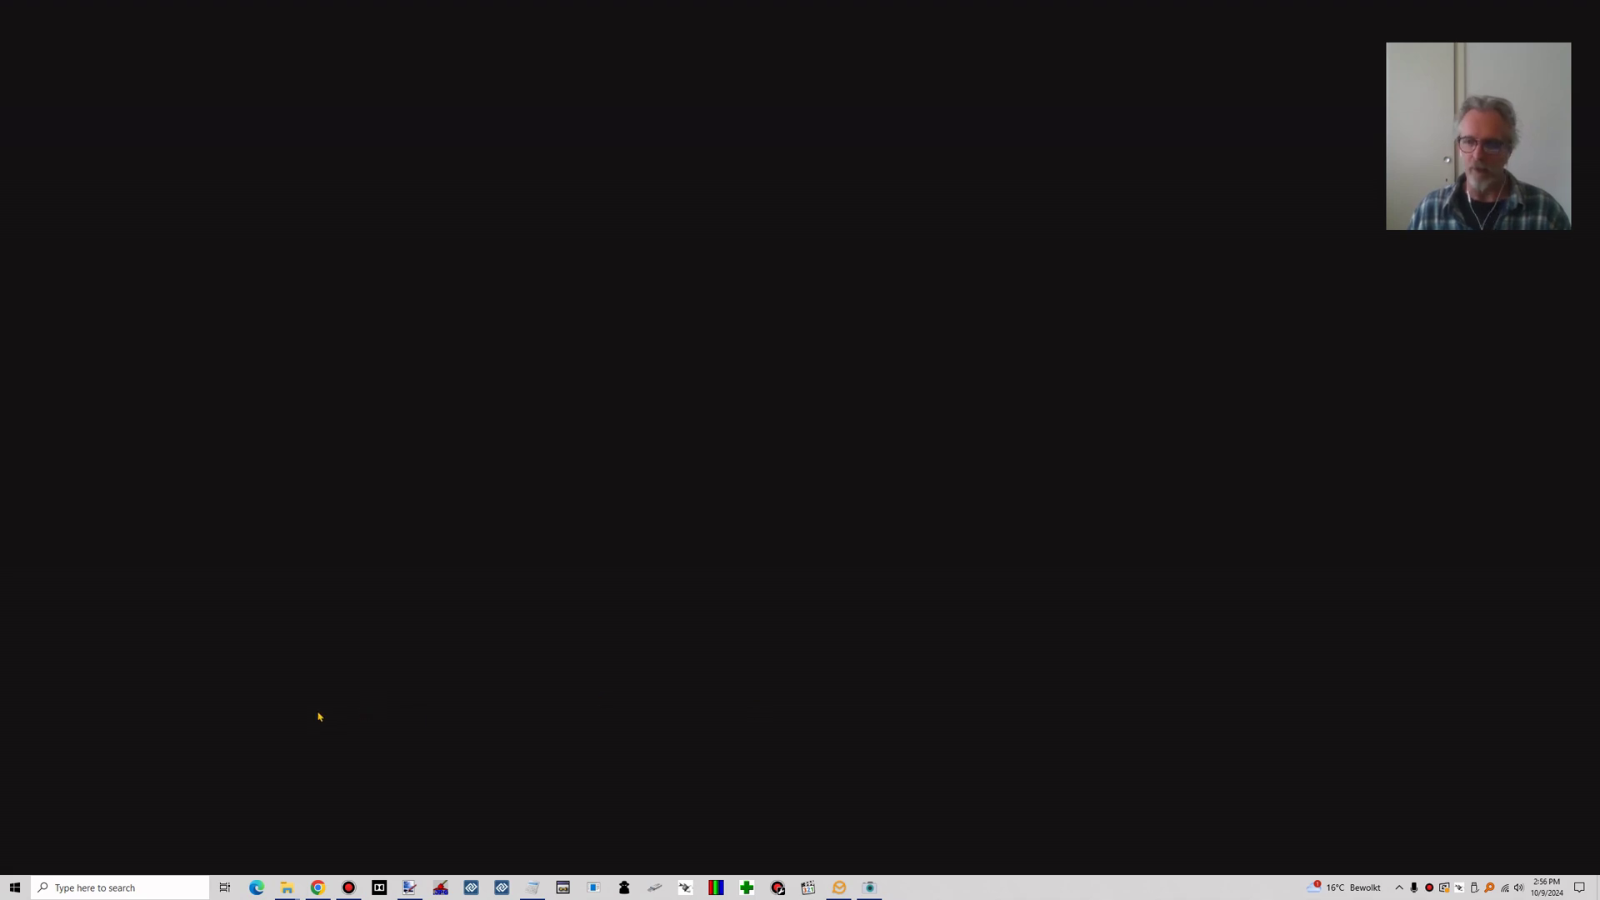
# Launch UFS Explorer Standard Recovery with administrator permission and refresh its list of connected storages
pyautogui.click(177, 882)
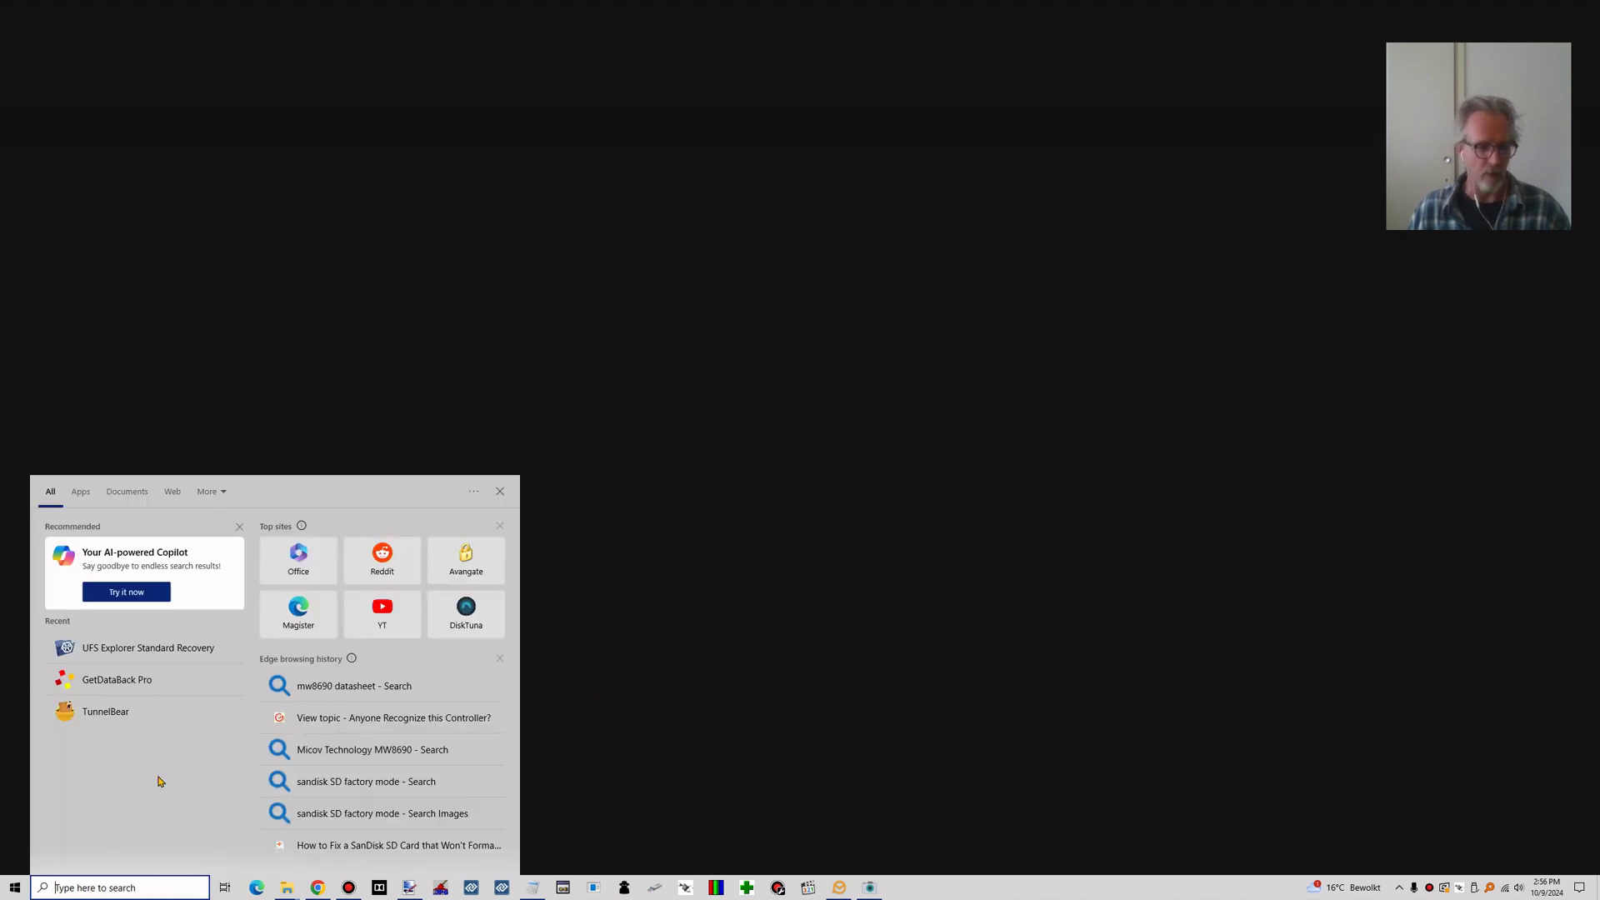
pyautogui.click(205, 647)
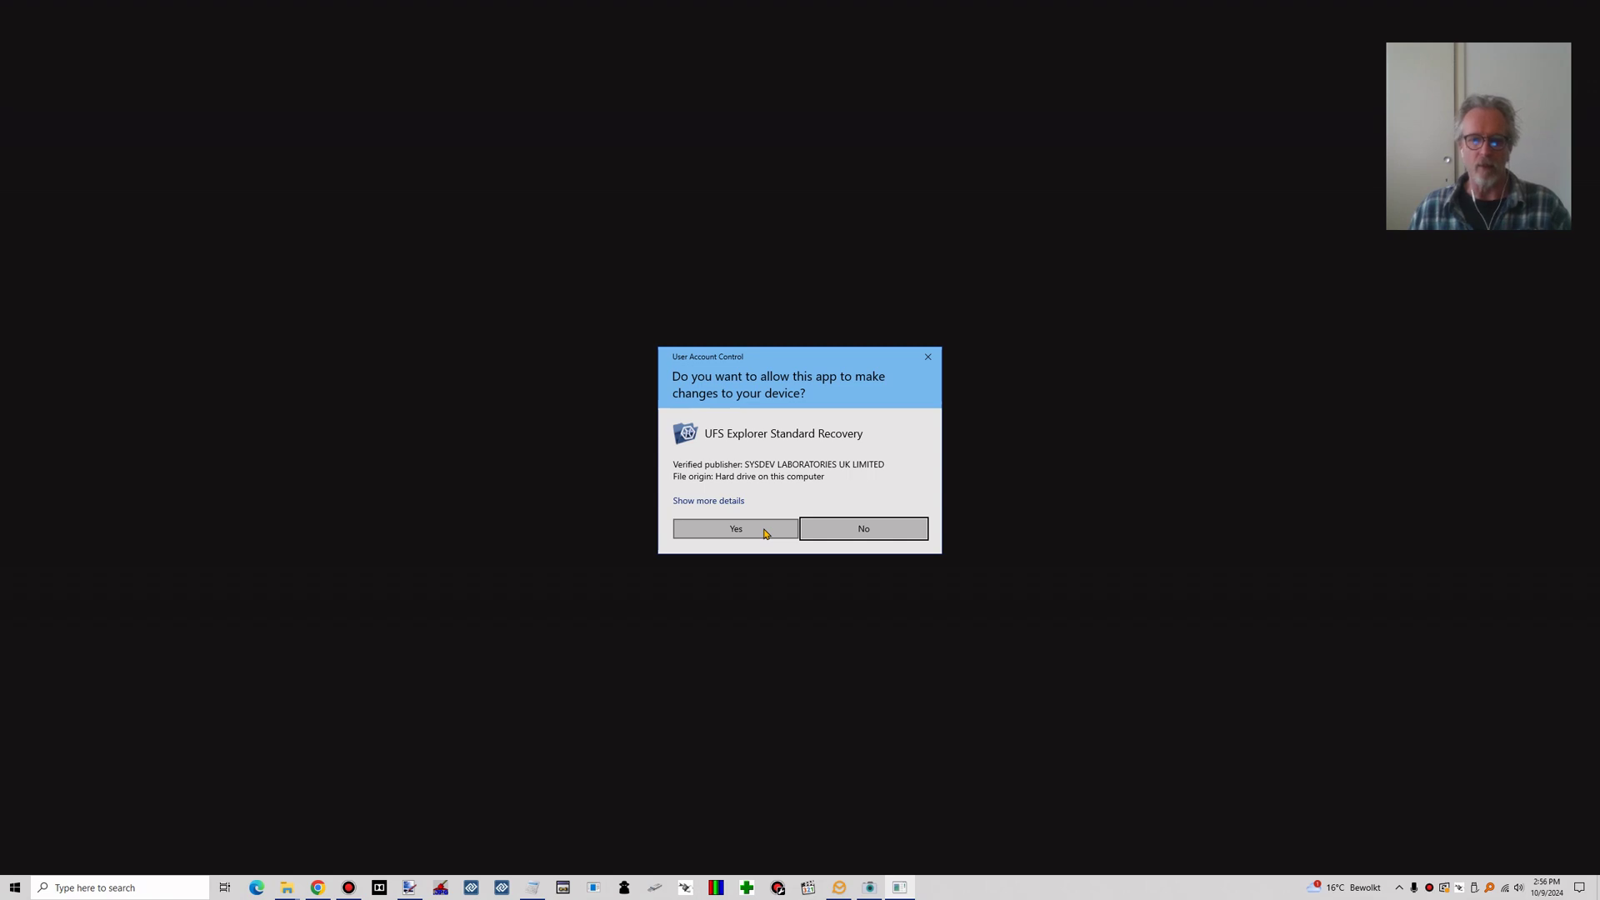
pyautogui.click(729, 528)
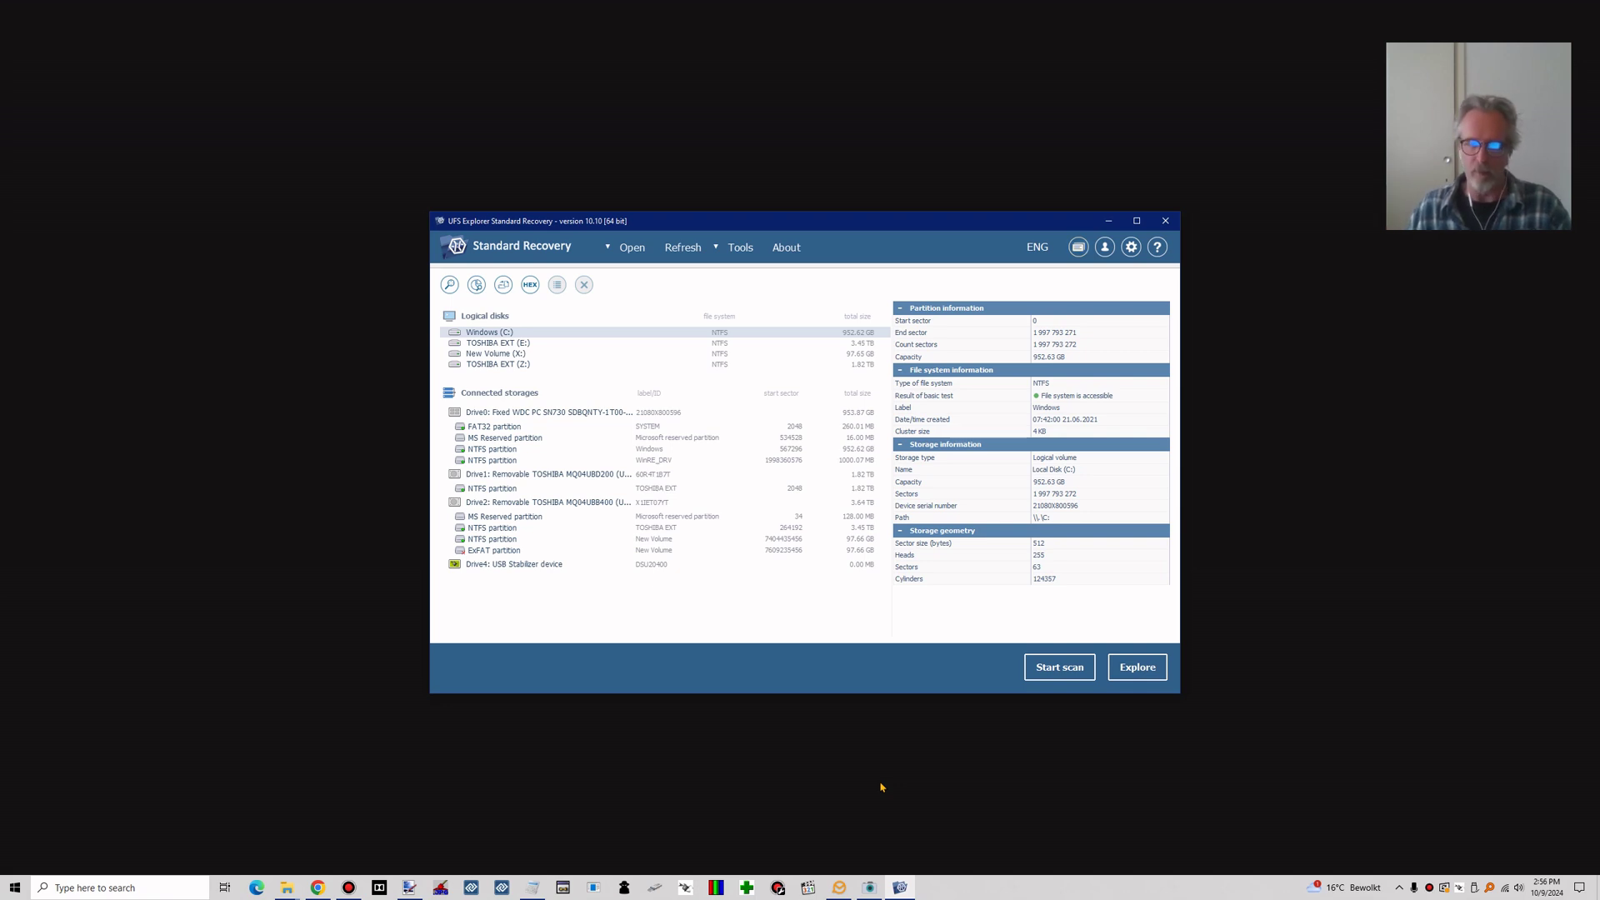
pyautogui.click(683, 250)
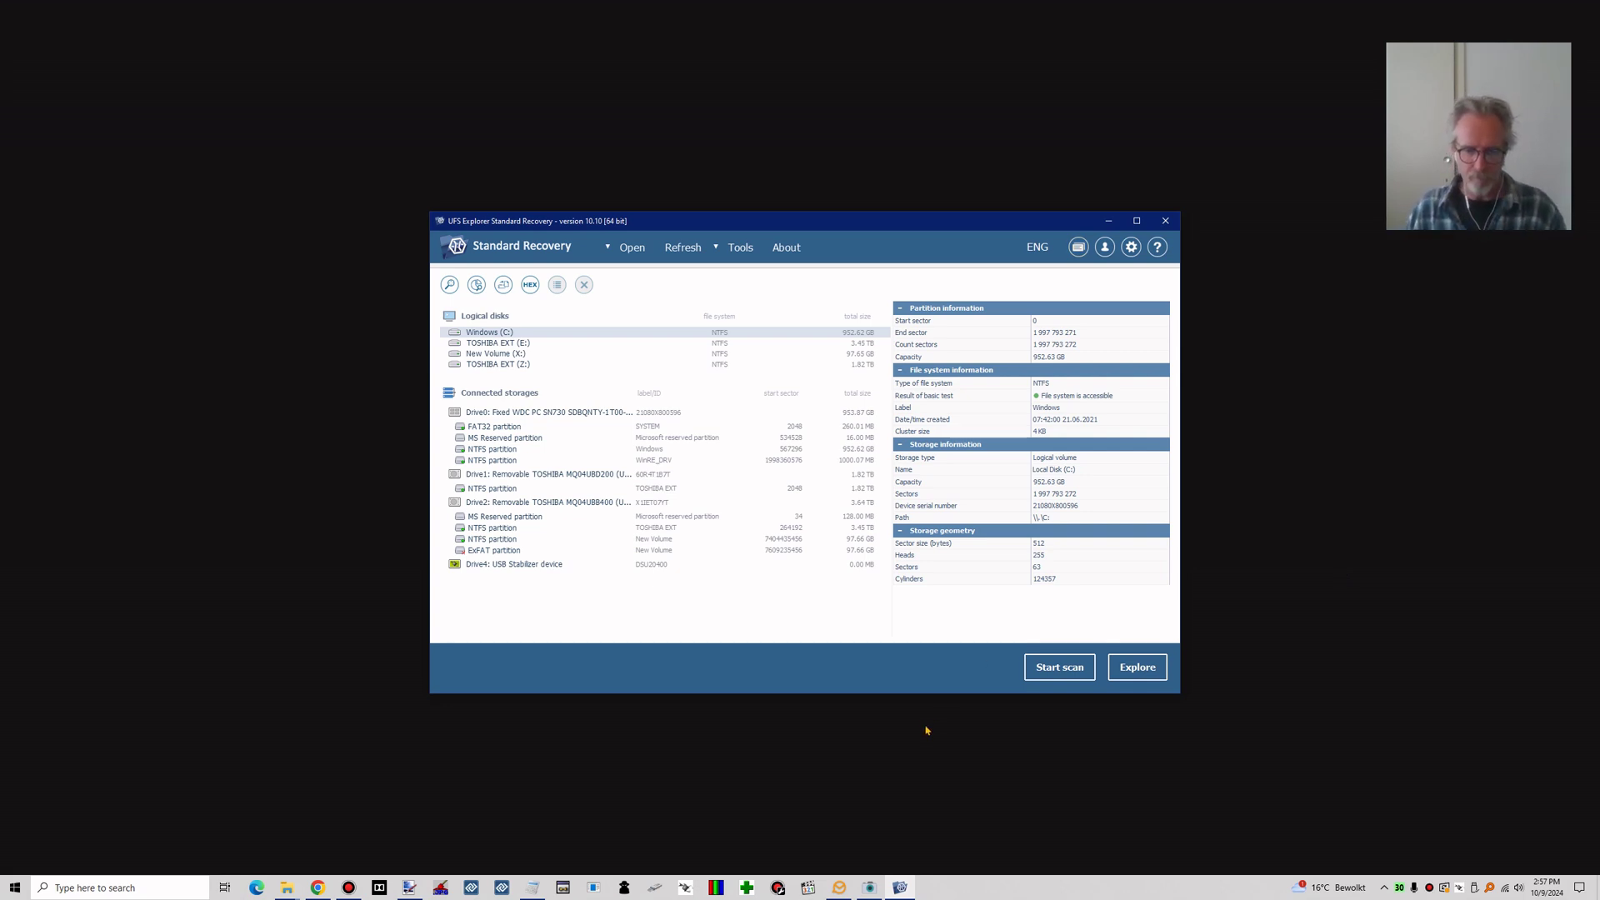
# Open the USB Stabilizer control panel beside the recovery window, show its log, and power on the connected card reader
pyautogui.click(1459, 888)
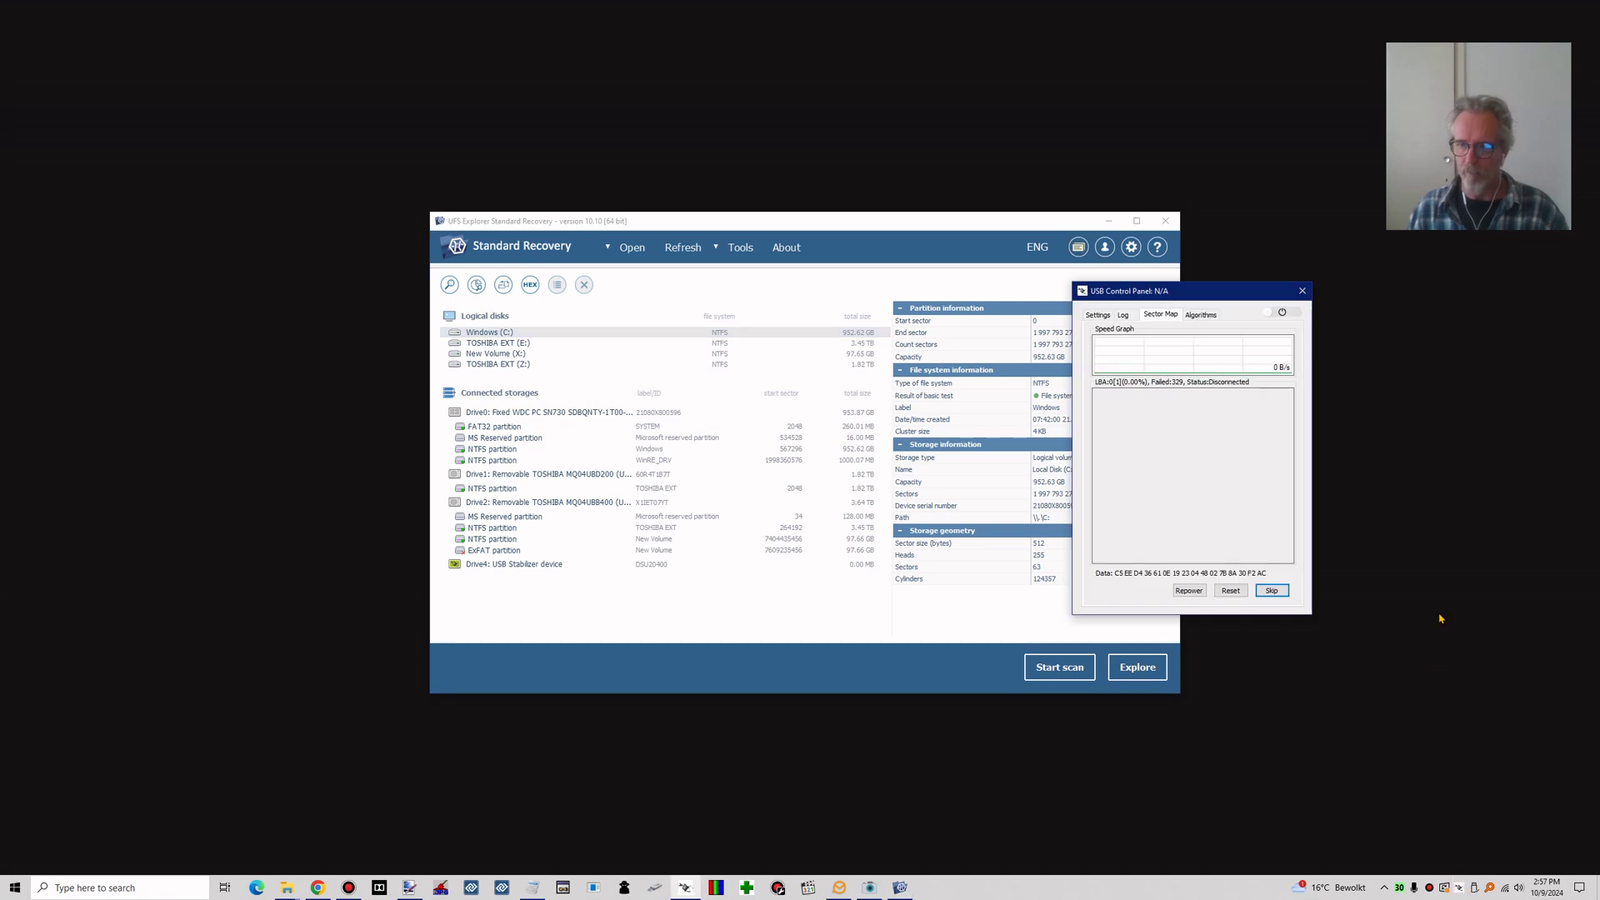
pyautogui.click(1123, 315)
pyautogui.moveTo(1201, 291); pyautogui.dragTo(1444, 443)
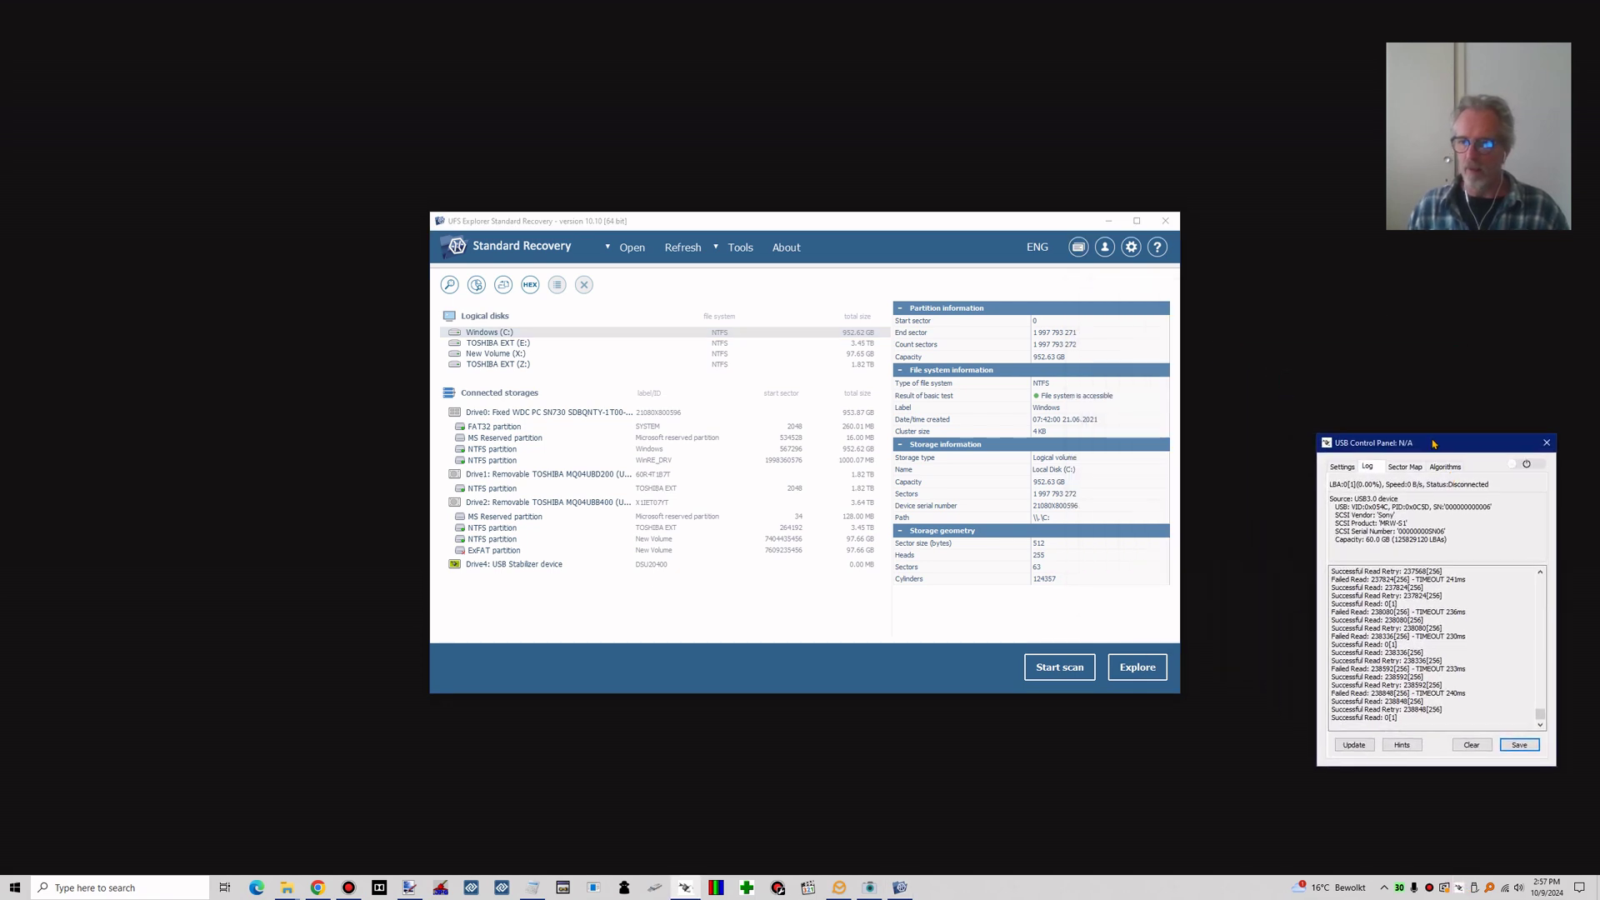
pyautogui.click(1534, 464)
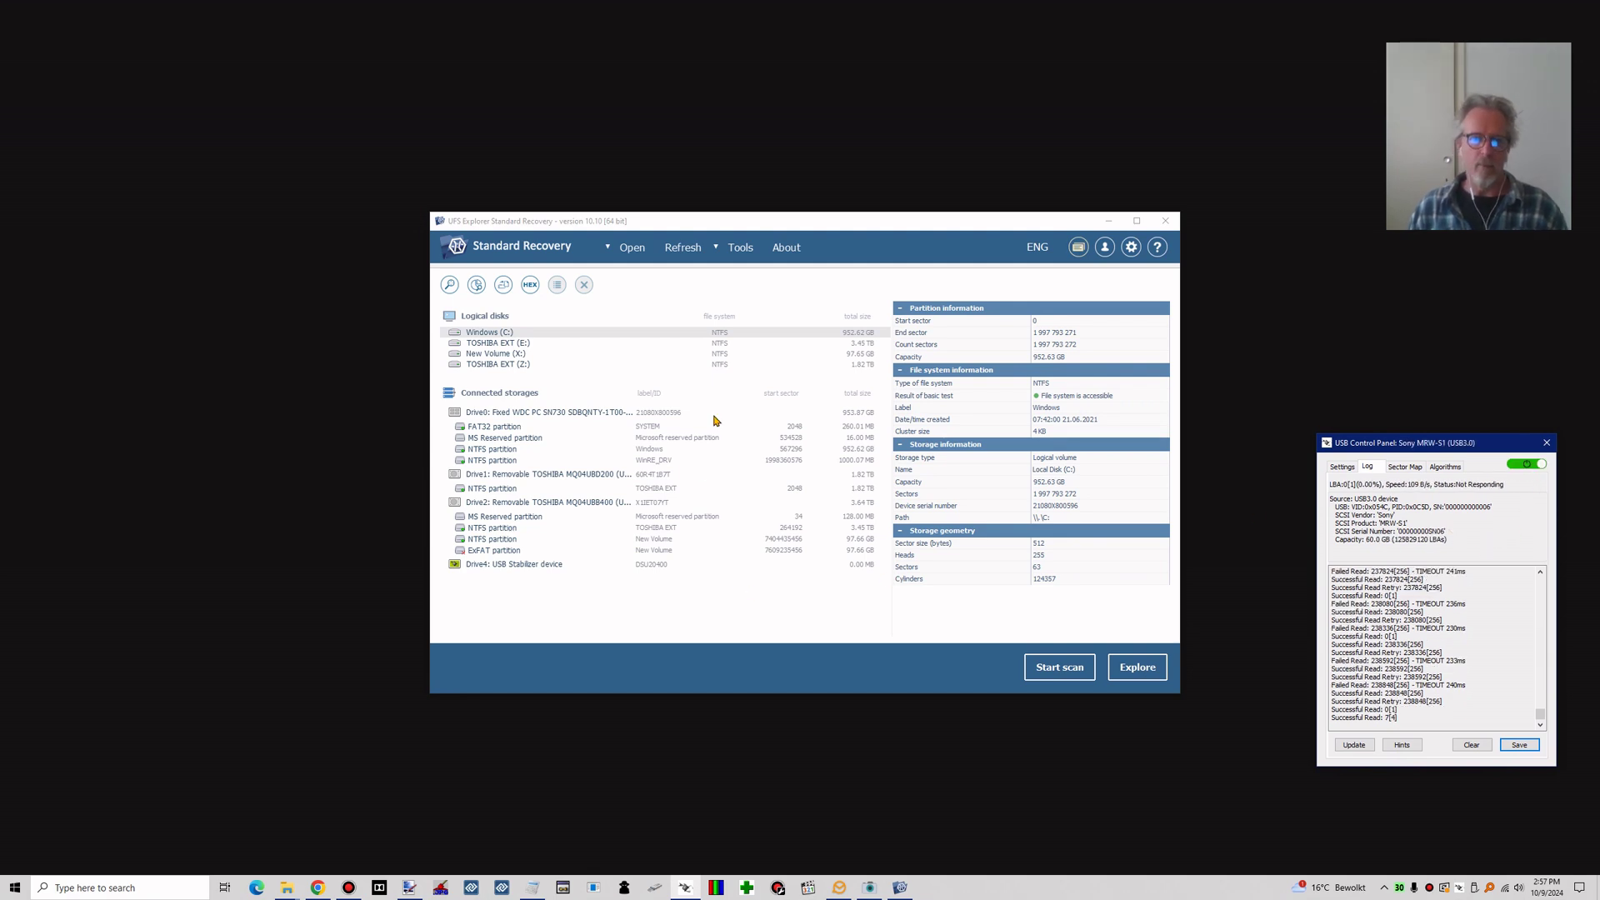
# Refresh the storage list to look for the card reader, and check the USB Stabilizer's settings and log
pyautogui.click(684, 250)
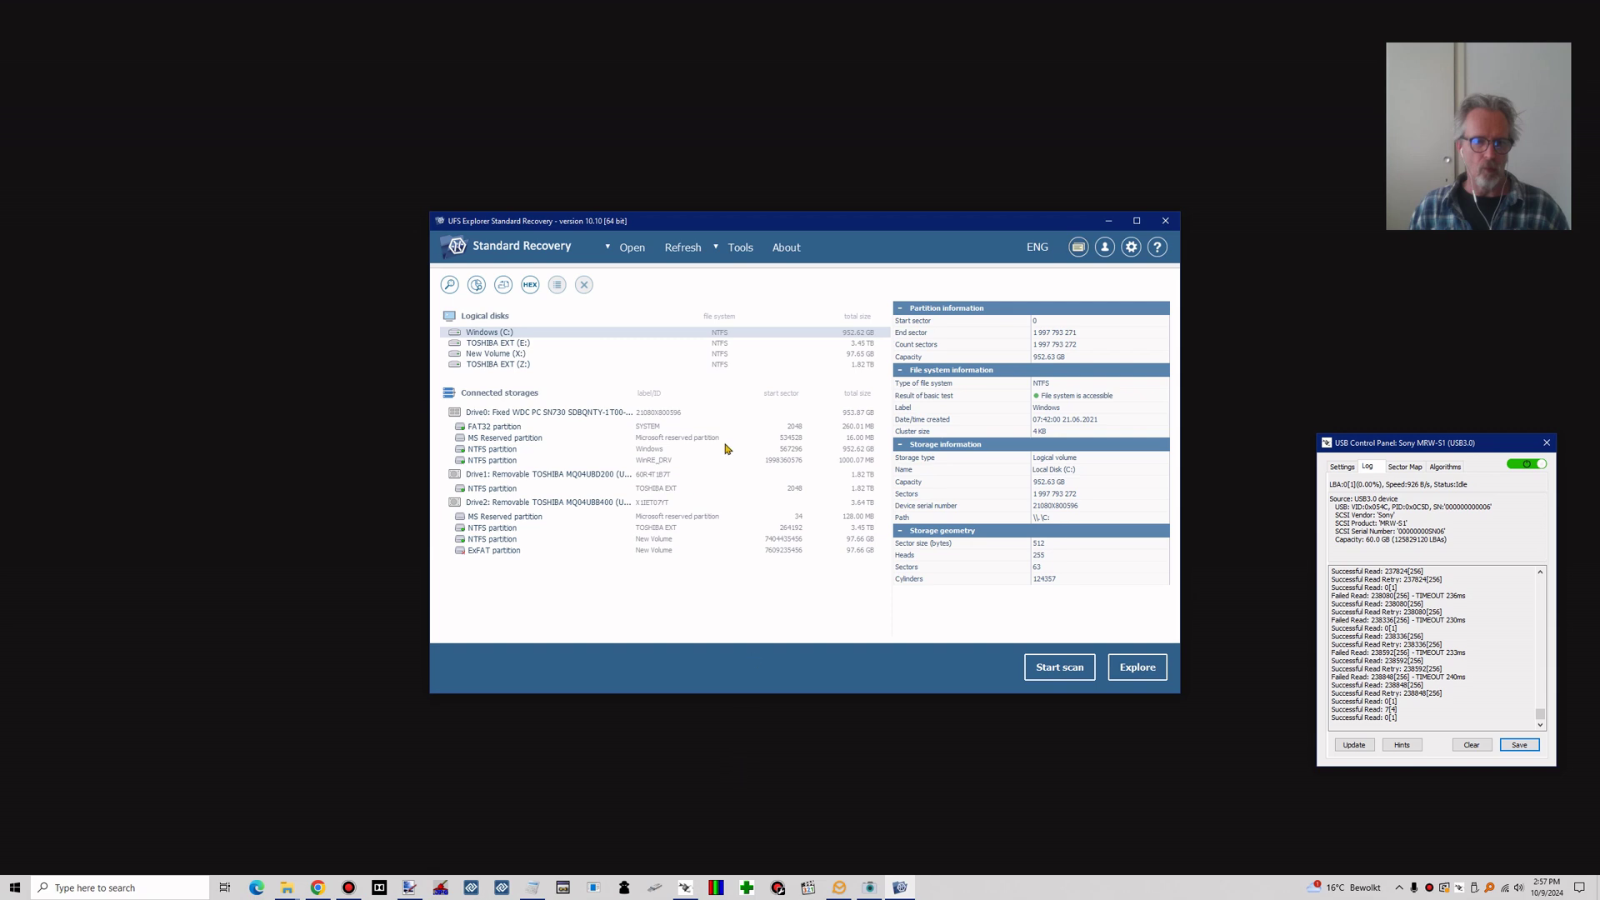
pyautogui.click(685, 247)
pyautogui.click(592, 504)
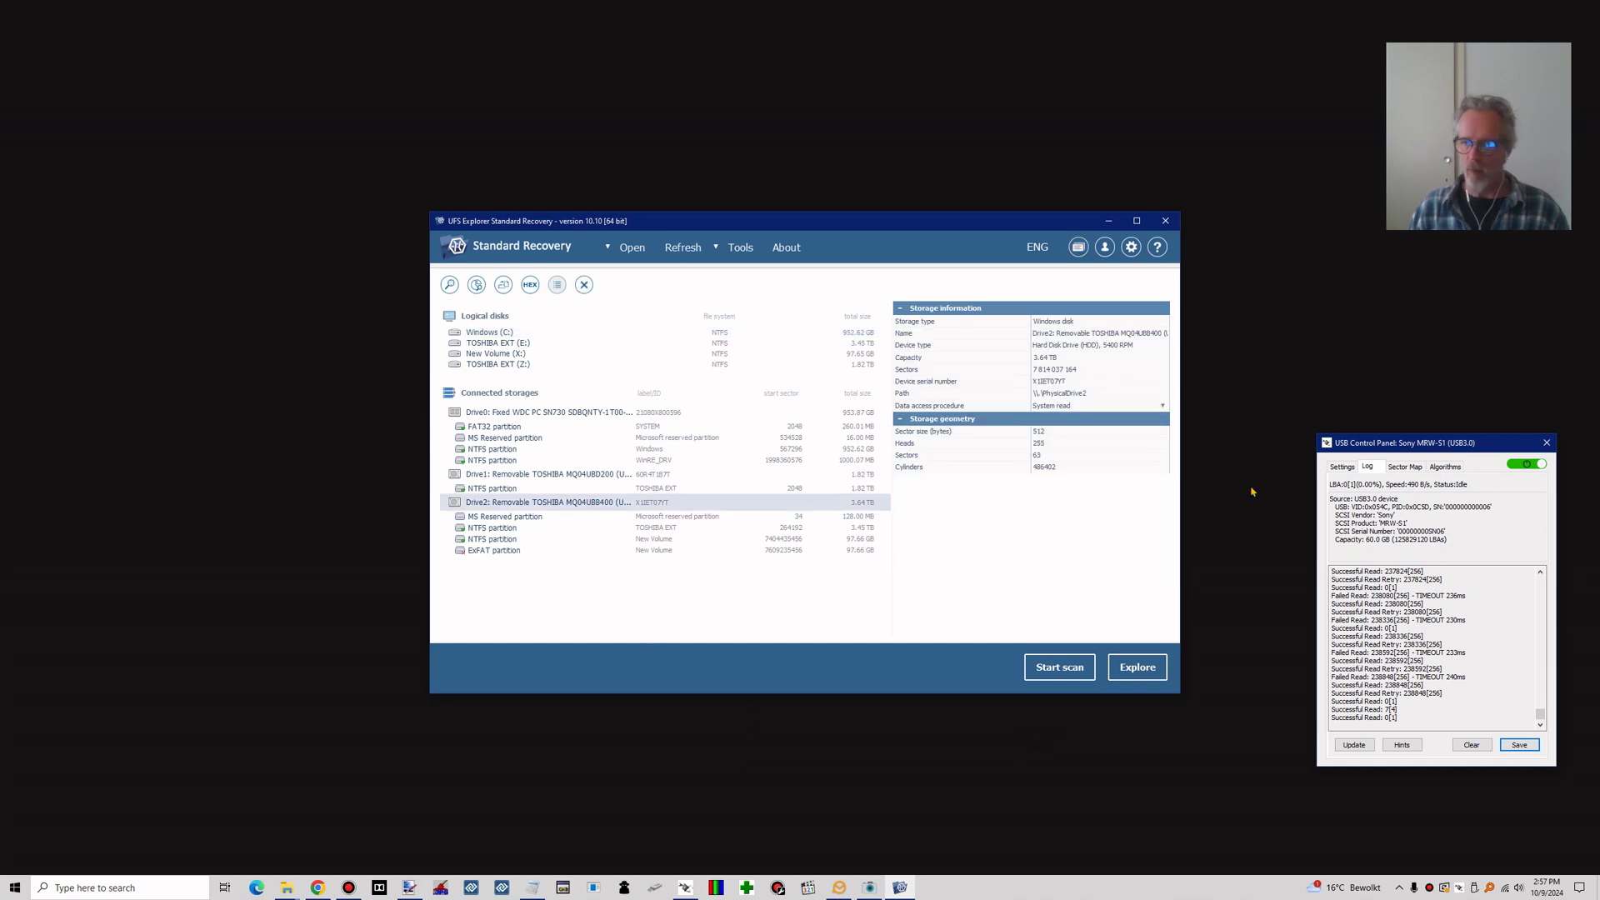
pyautogui.click(1342, 468)
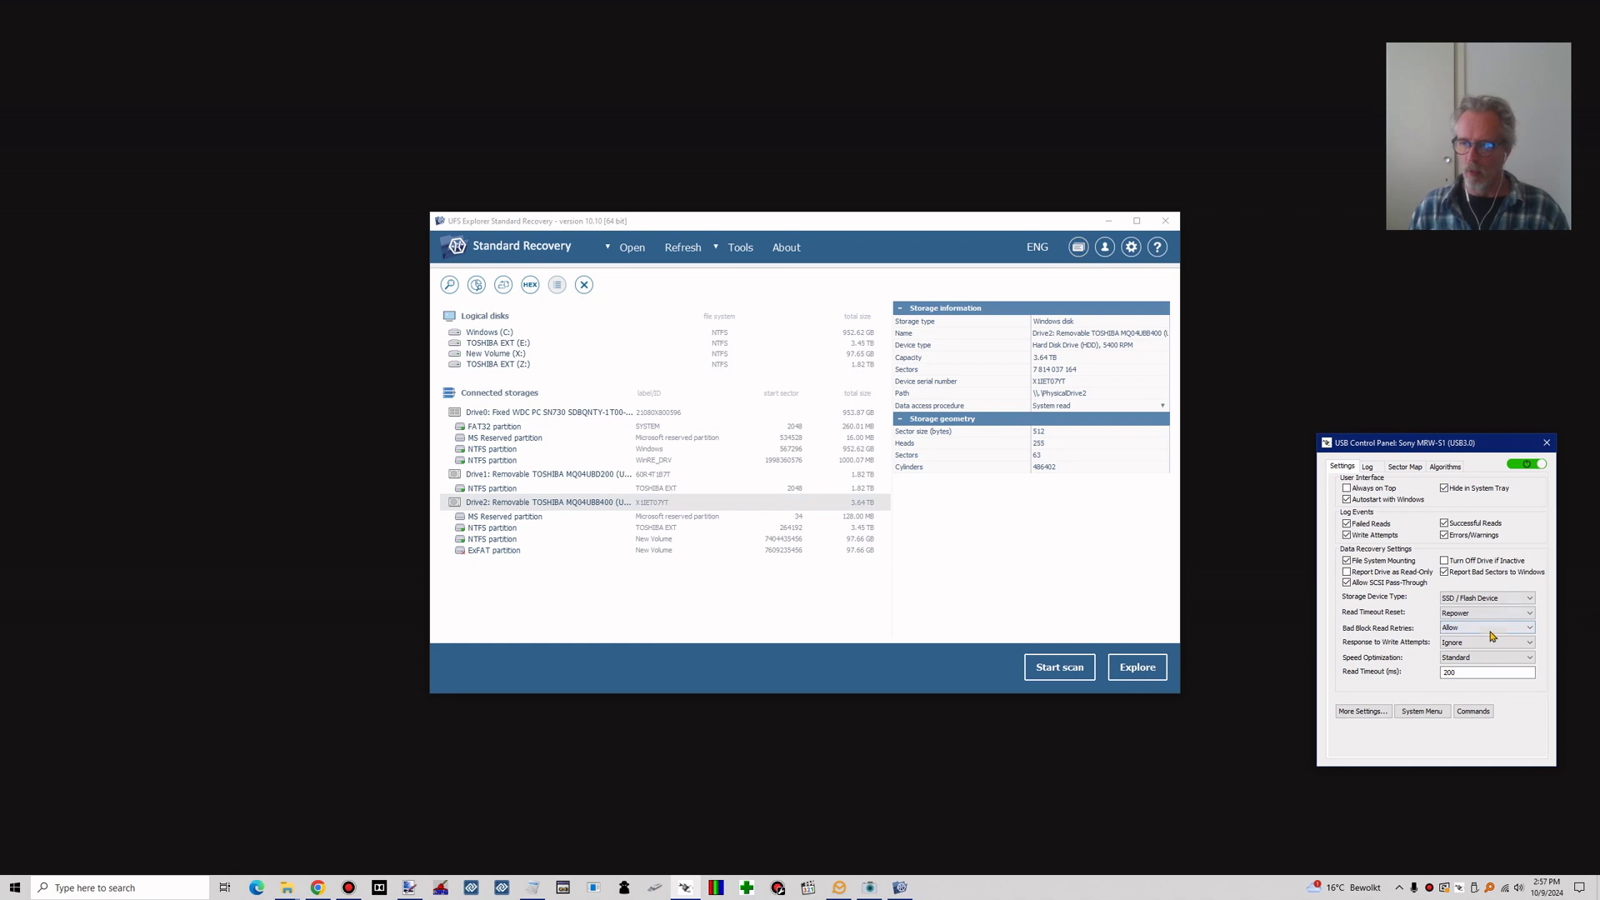
pyautogui.click(1368, 467)
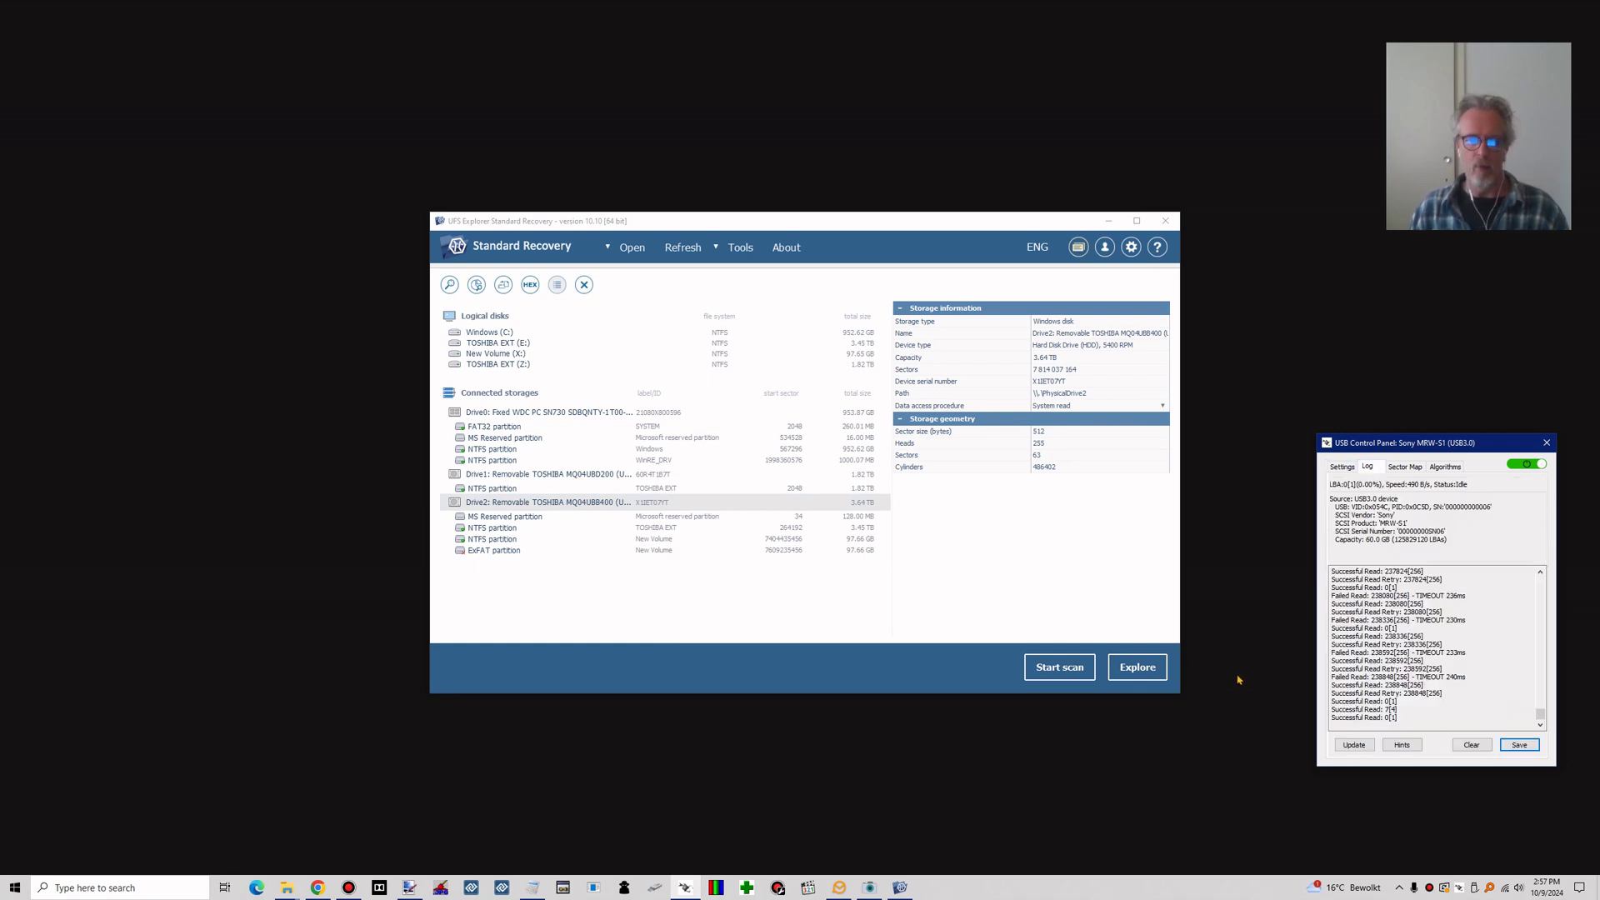
# Close UFS Explorer Standard Recovery and relaunch it with administrator permission
pyautogui.click(1165, 221)
pyautogui.click(143, 889)
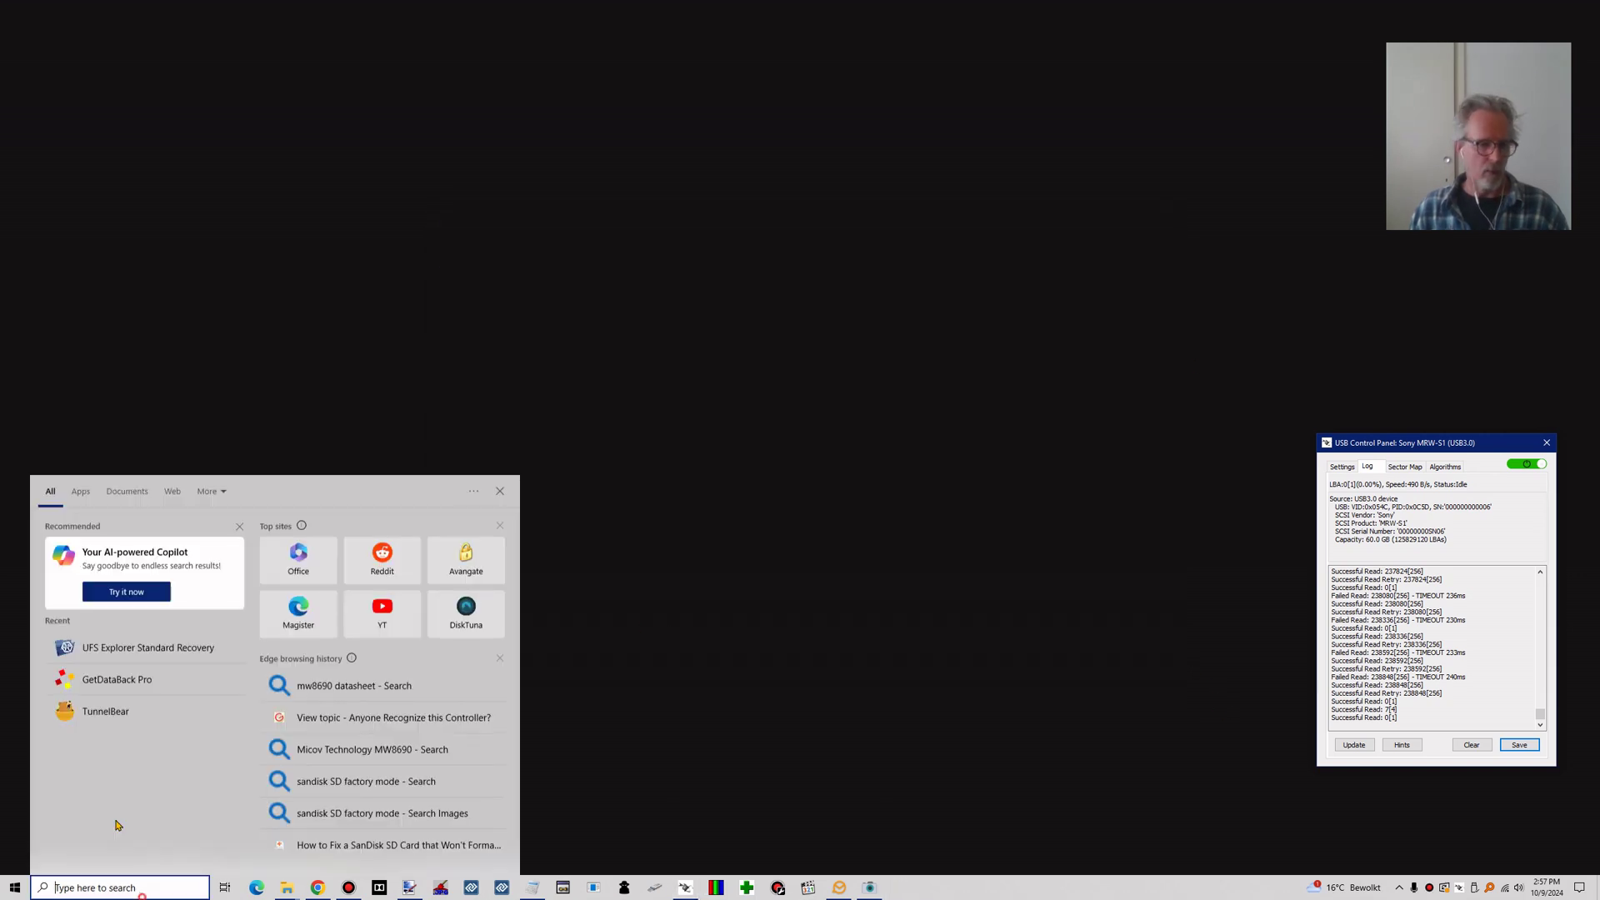
pyautogui.click(138, 641)
pyautogui.click(731, 527)
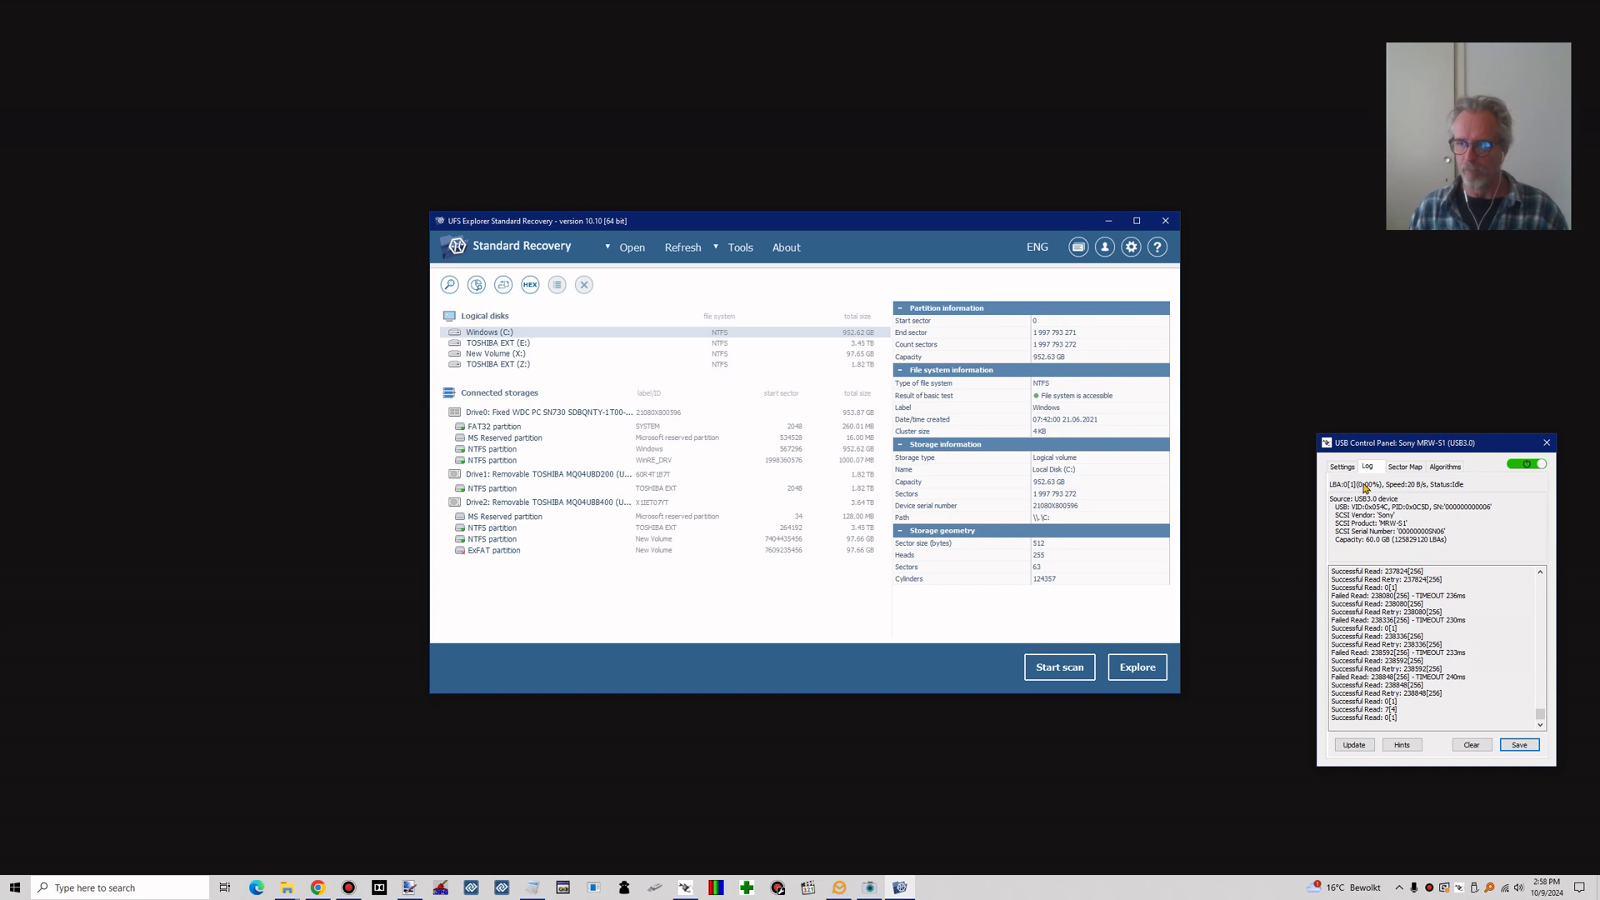
# Disable File System Mounting in the USB Stabilizer settings, set the read timeout to 400 ms, and power-cycle the card reader
pyautogui.click(1342, 467)
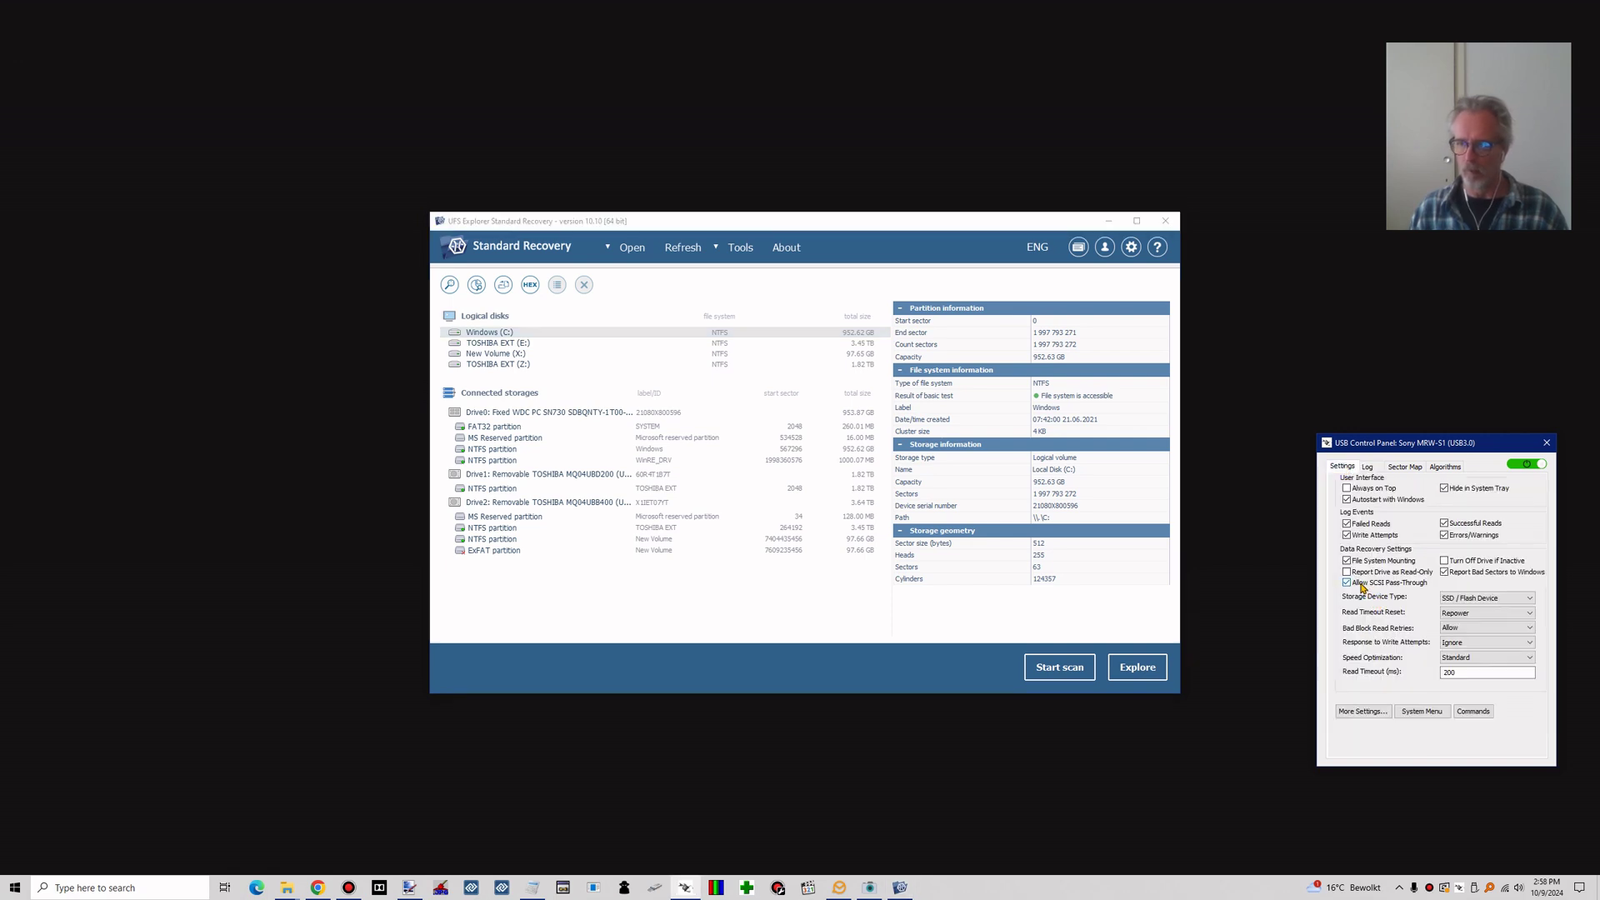
pyautogui.click(1348, 561)
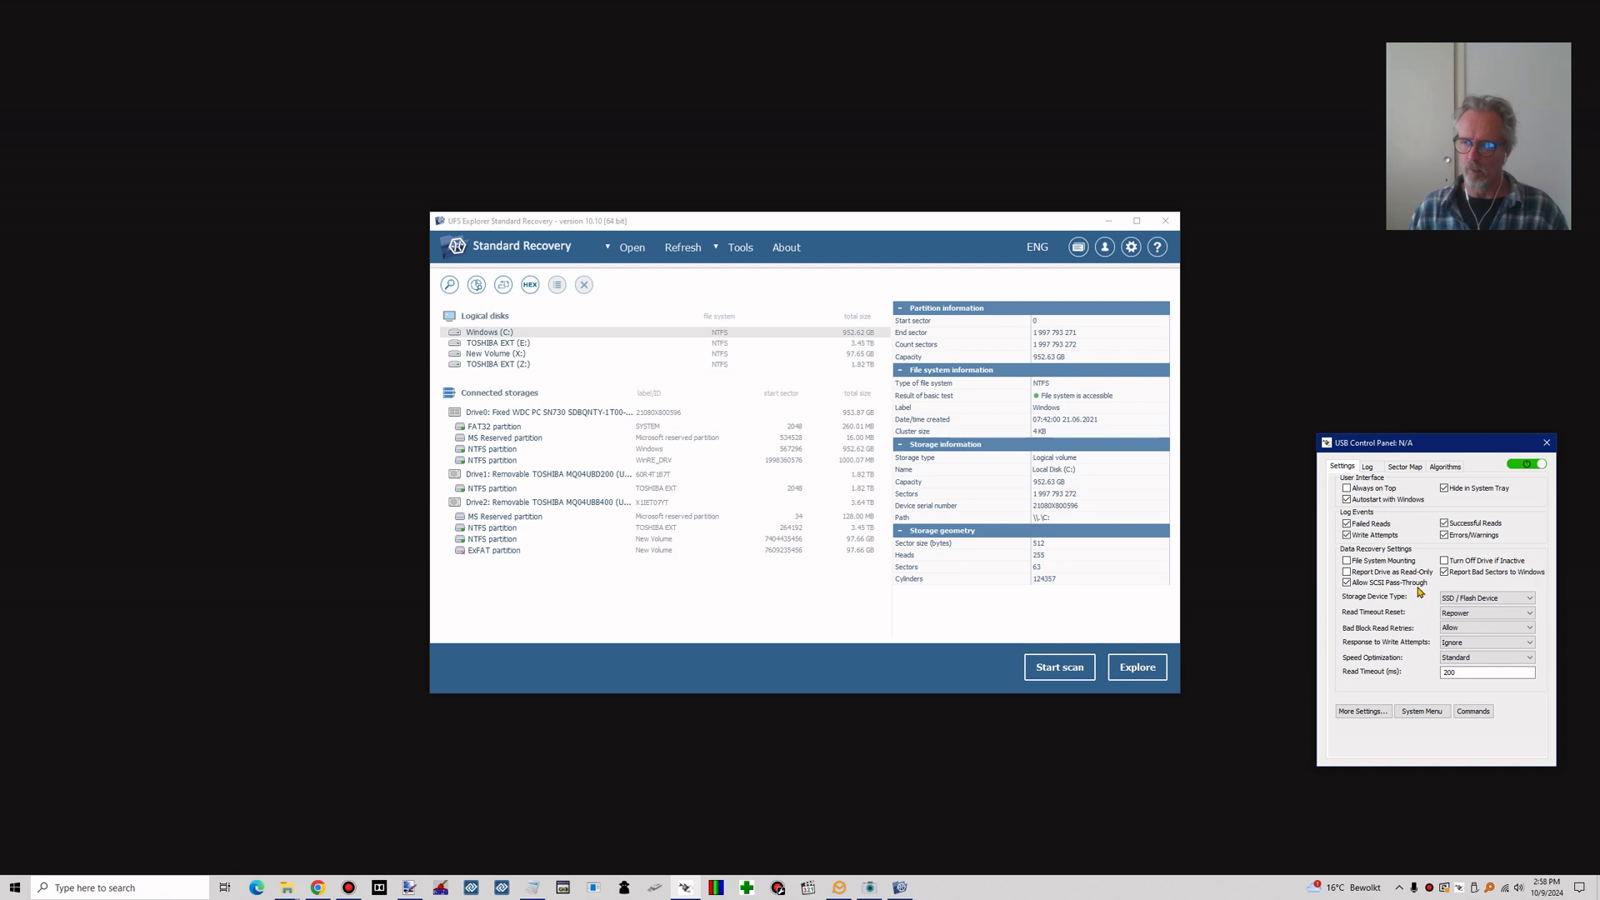
pyautogui.doubleClick(1481, 671)
pyautogui.write('40')
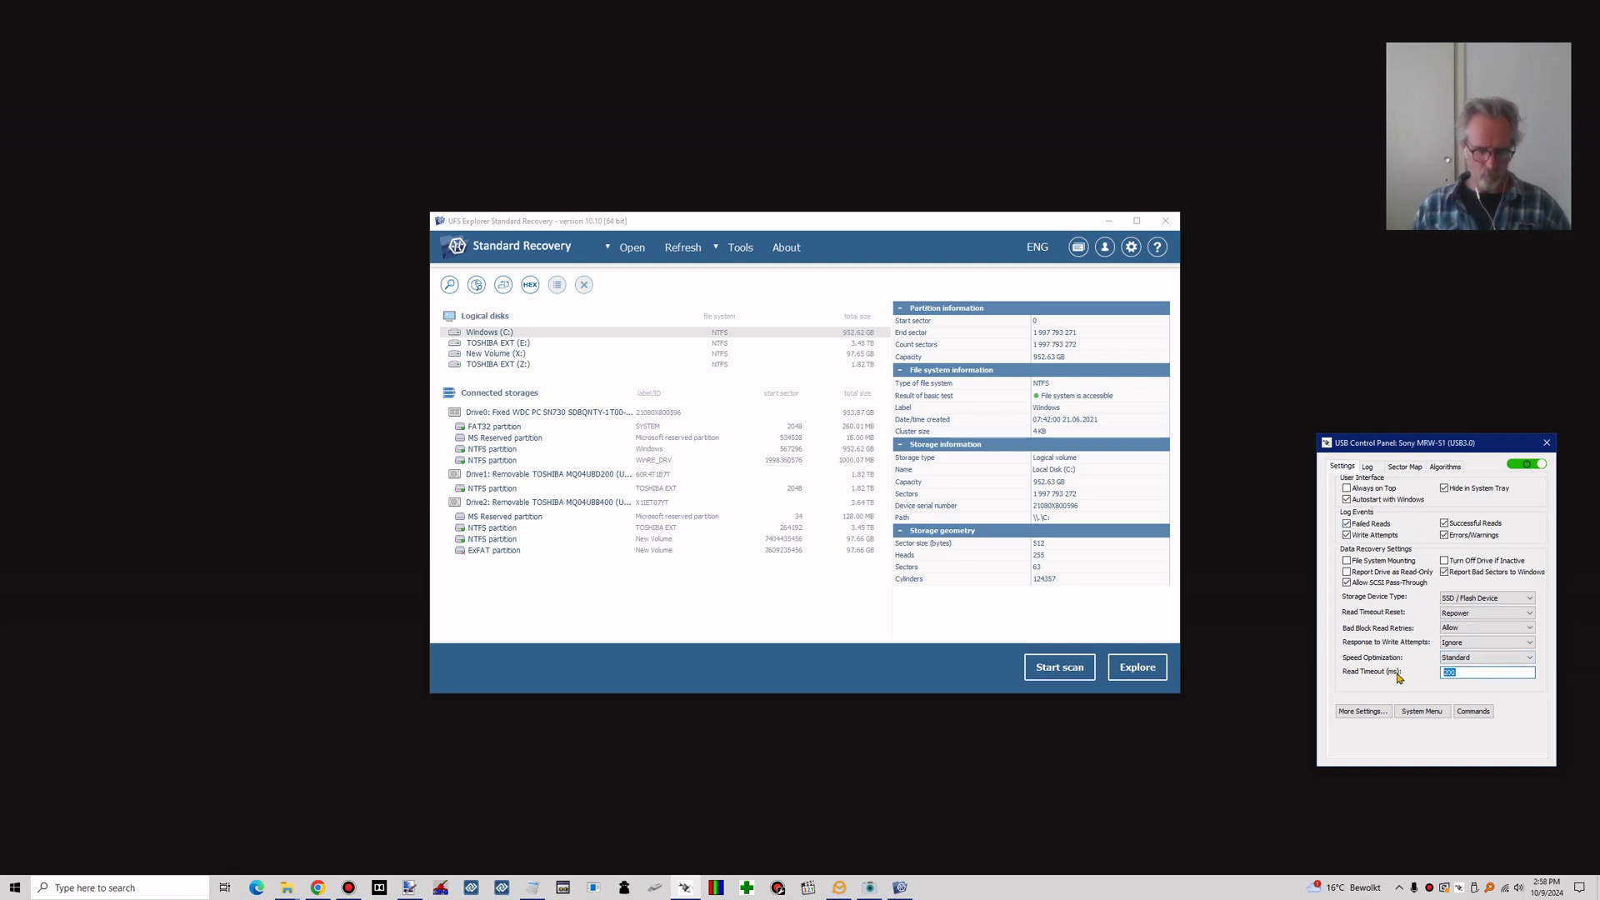
pyautogui.write('0')
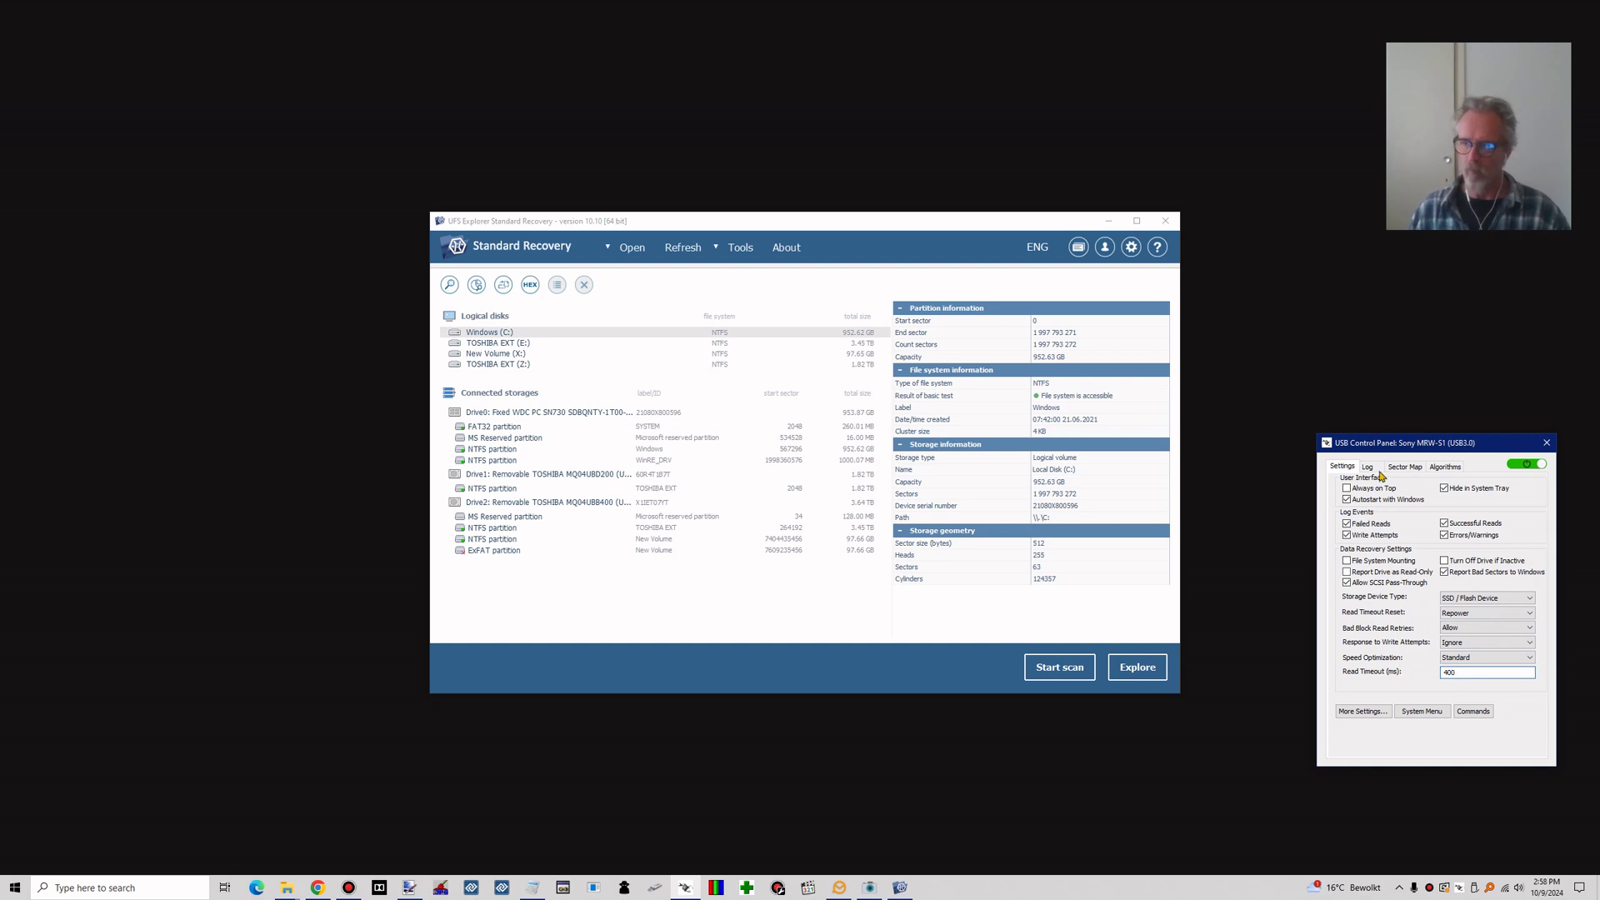
pyautogui.click(1513, 466)
pyautogui.click(1542, 469)
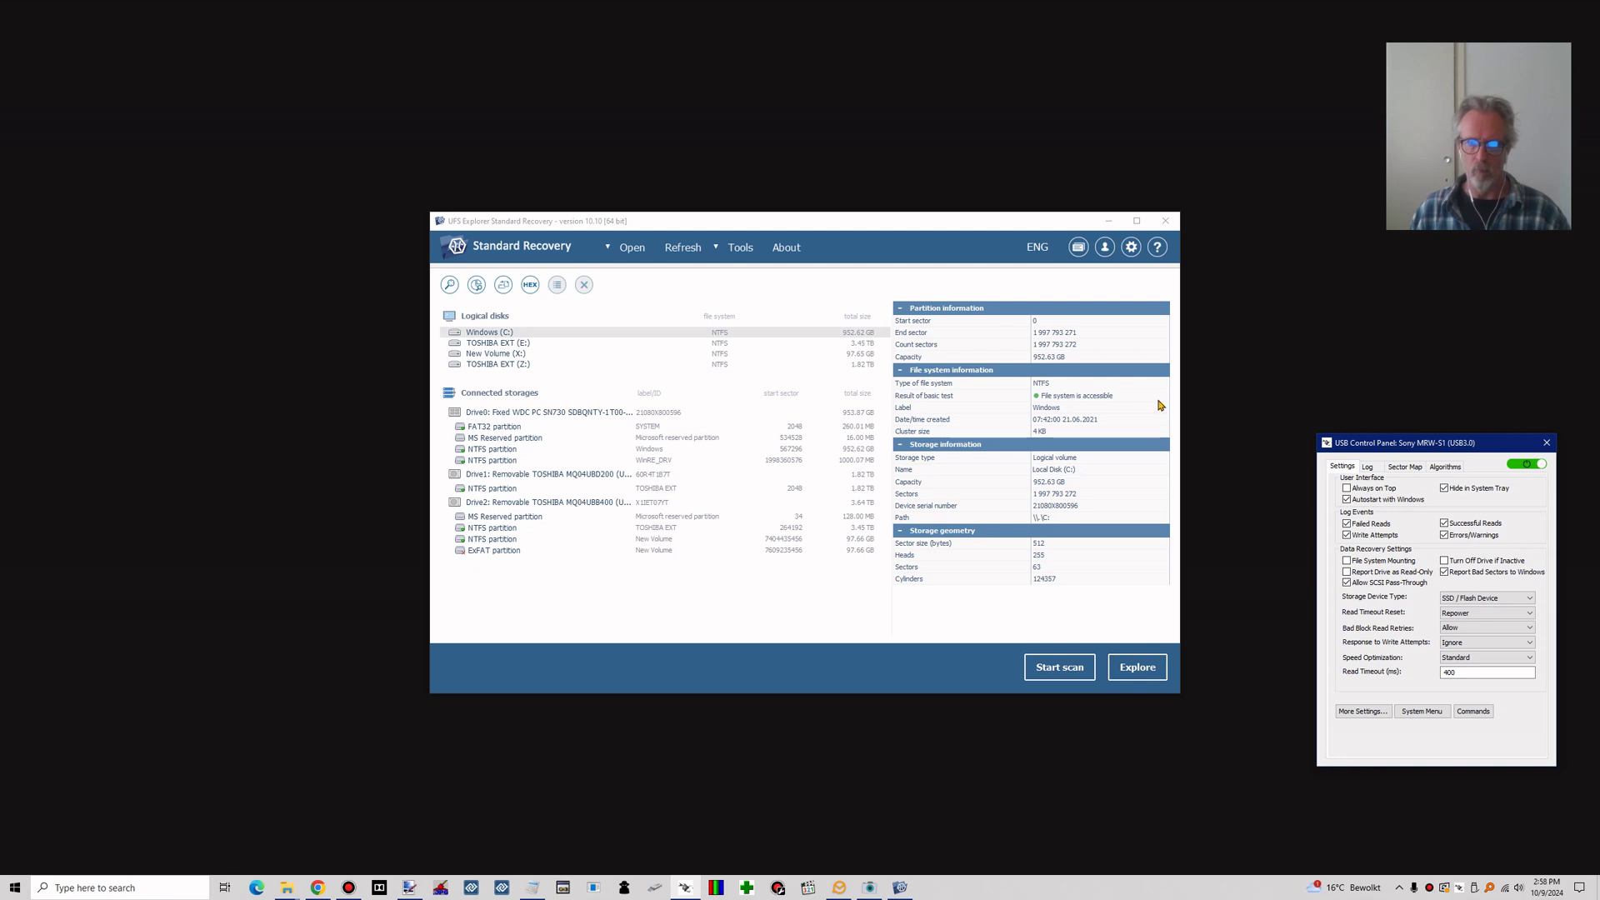
# Refresh the storage list and show the properties of the Sony MRW-S1 drive and its ExFAT partition
pyautogui.click(694, 253)
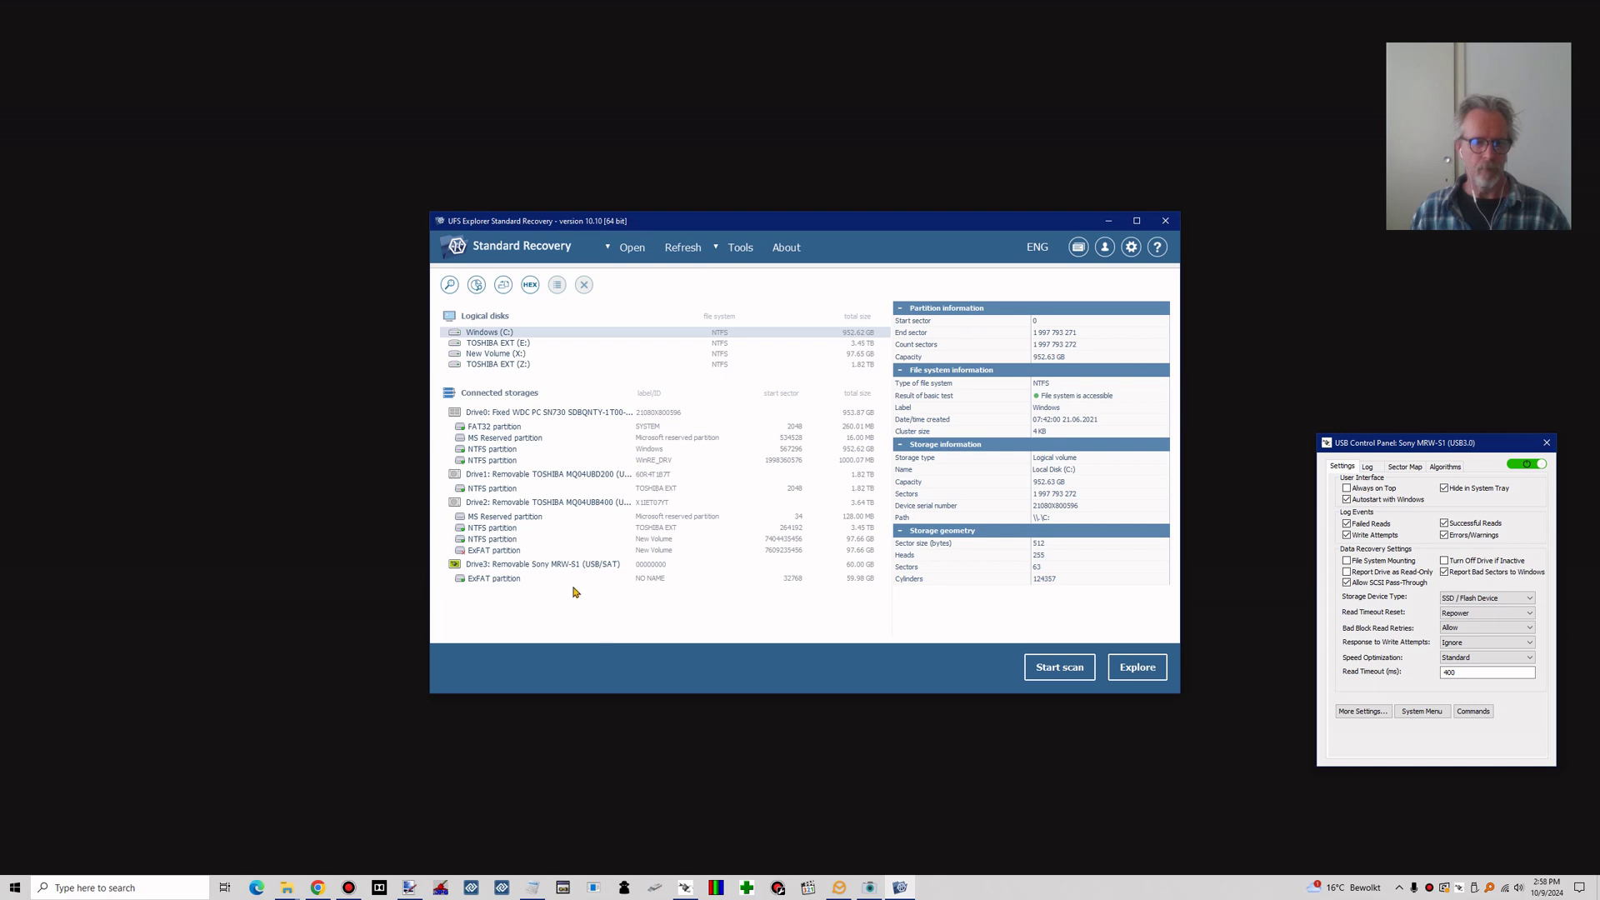
pyautogui.click(525, 579)
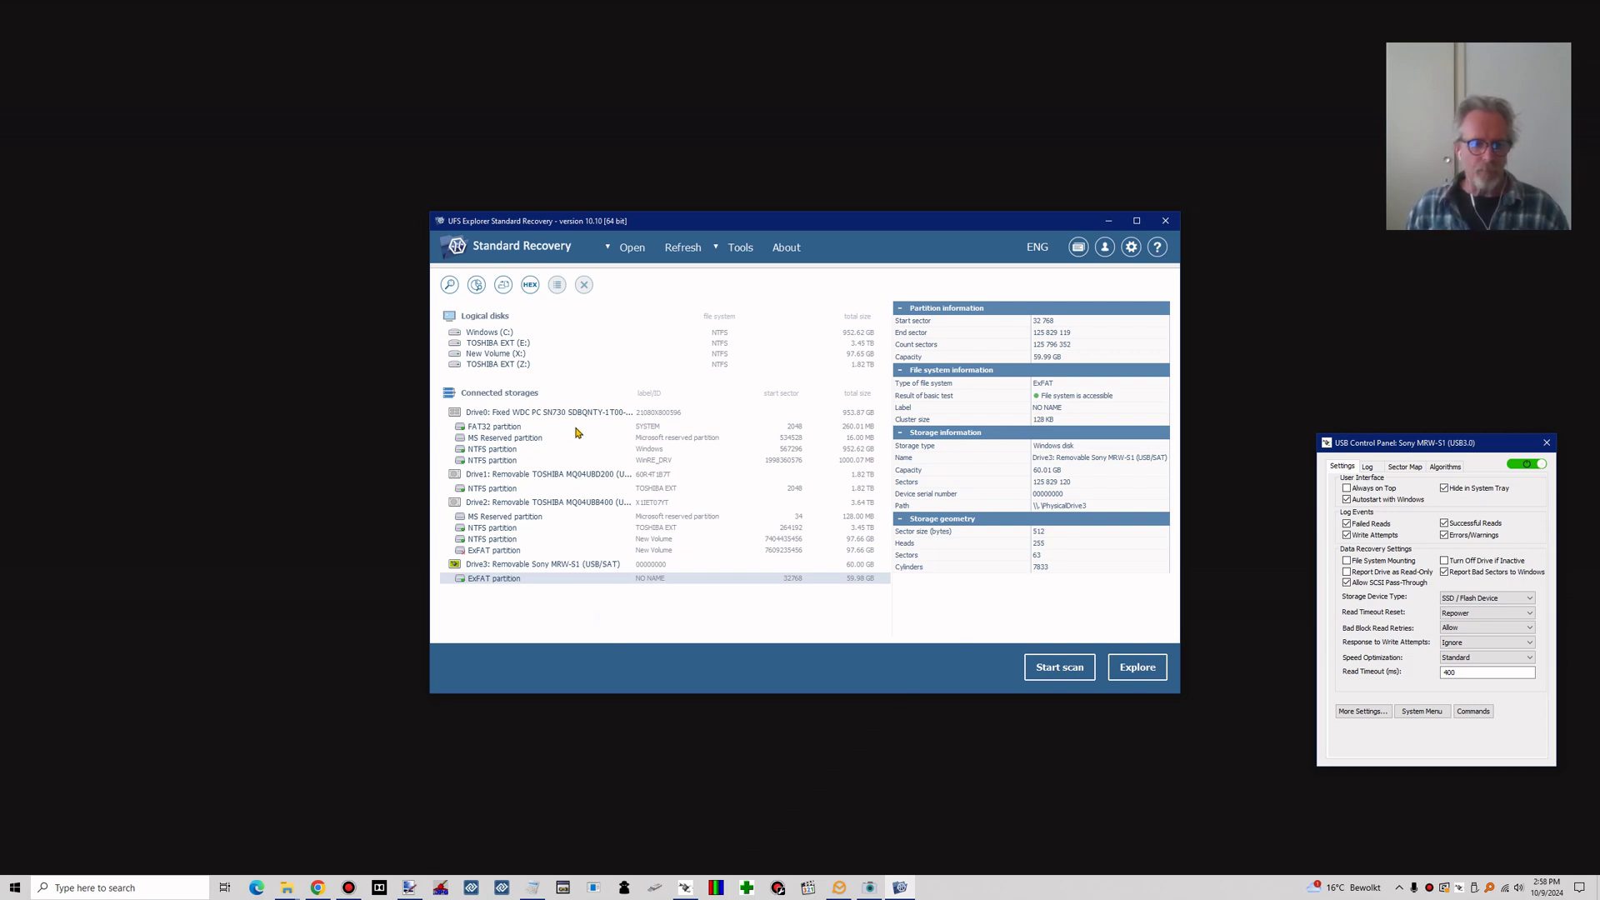
pyautogui.click(576, 570)
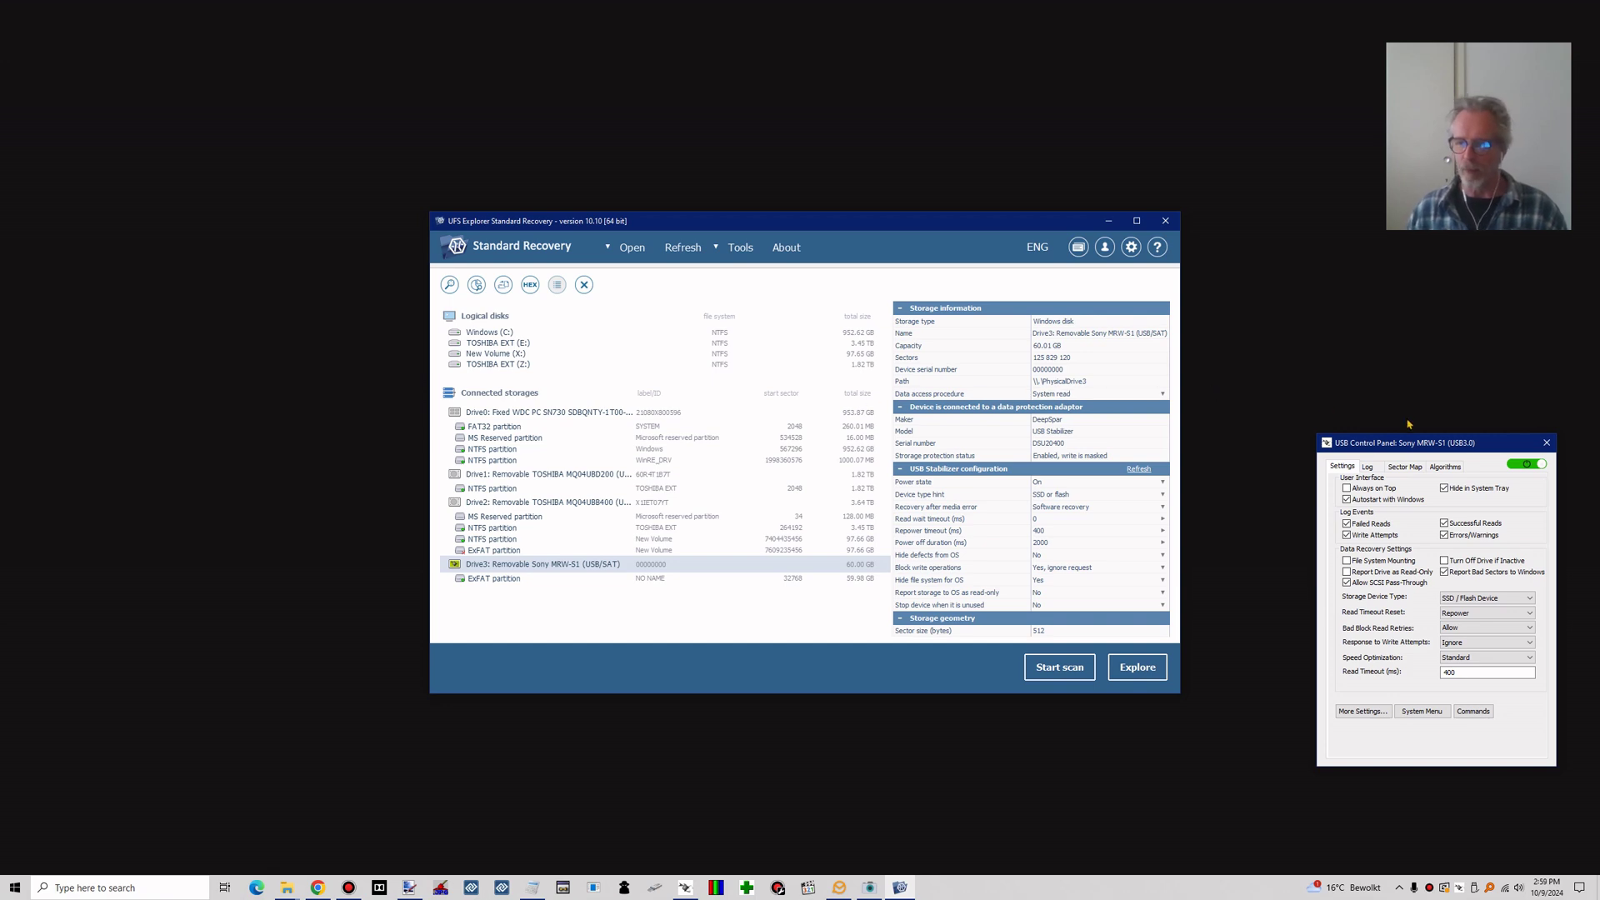
pyautogui.moveTo(1421, 440); pyautogui.dragTo(1461, 537)
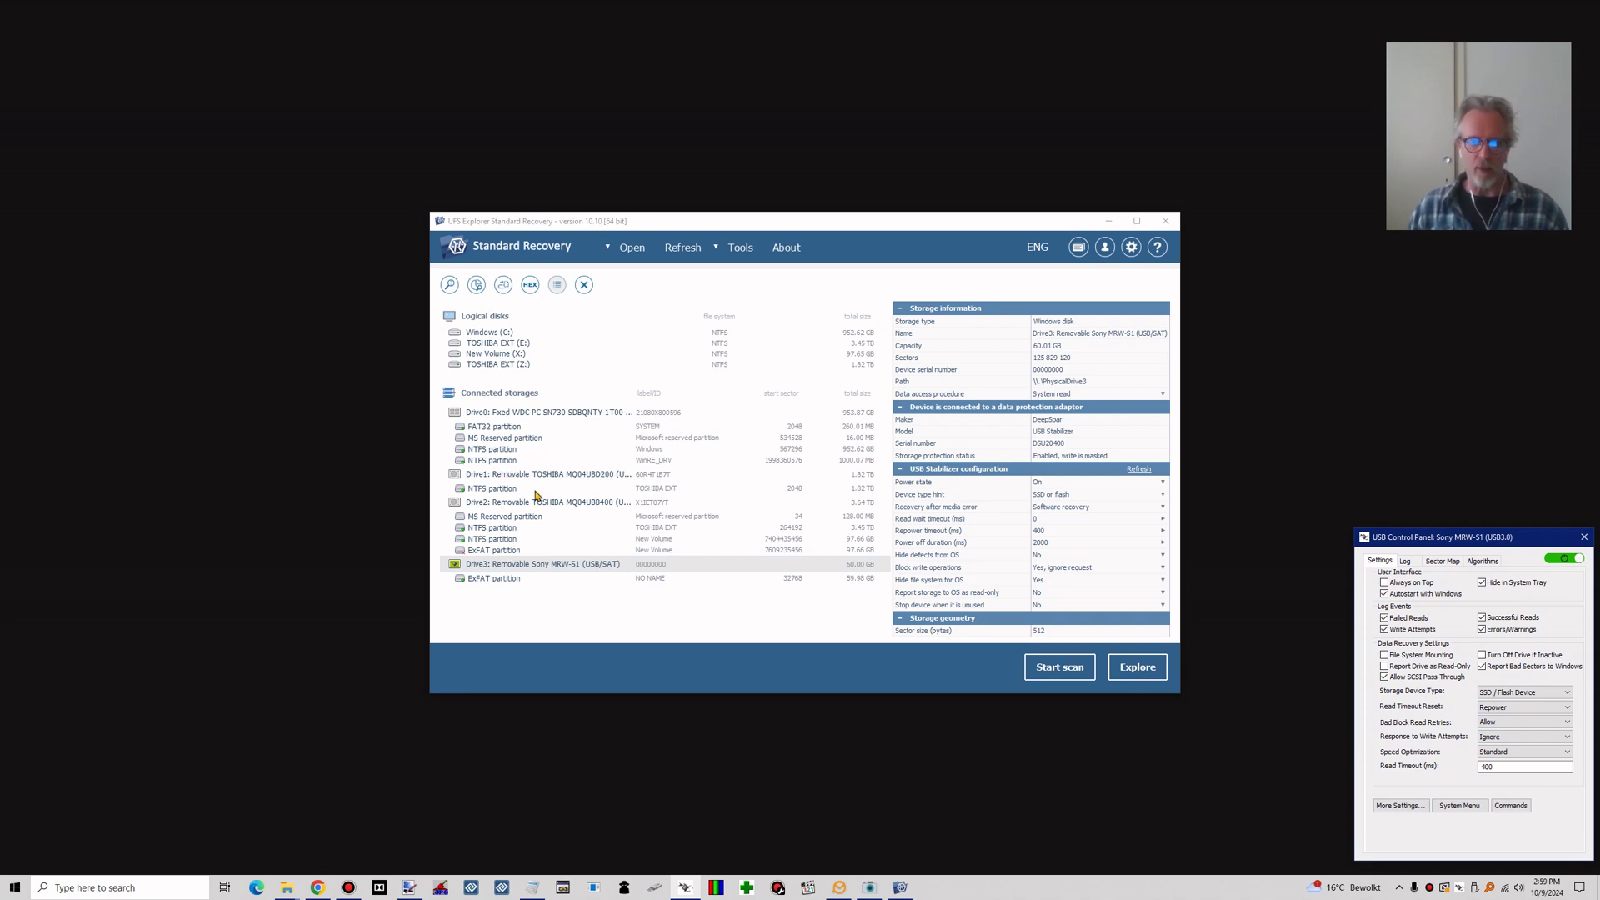
# Open the Sony MRW-S1 drive in the hexadecimal viewer, jump further into its data, and suppress further storage defect warnings for it
pyautogui.click(530, 285)
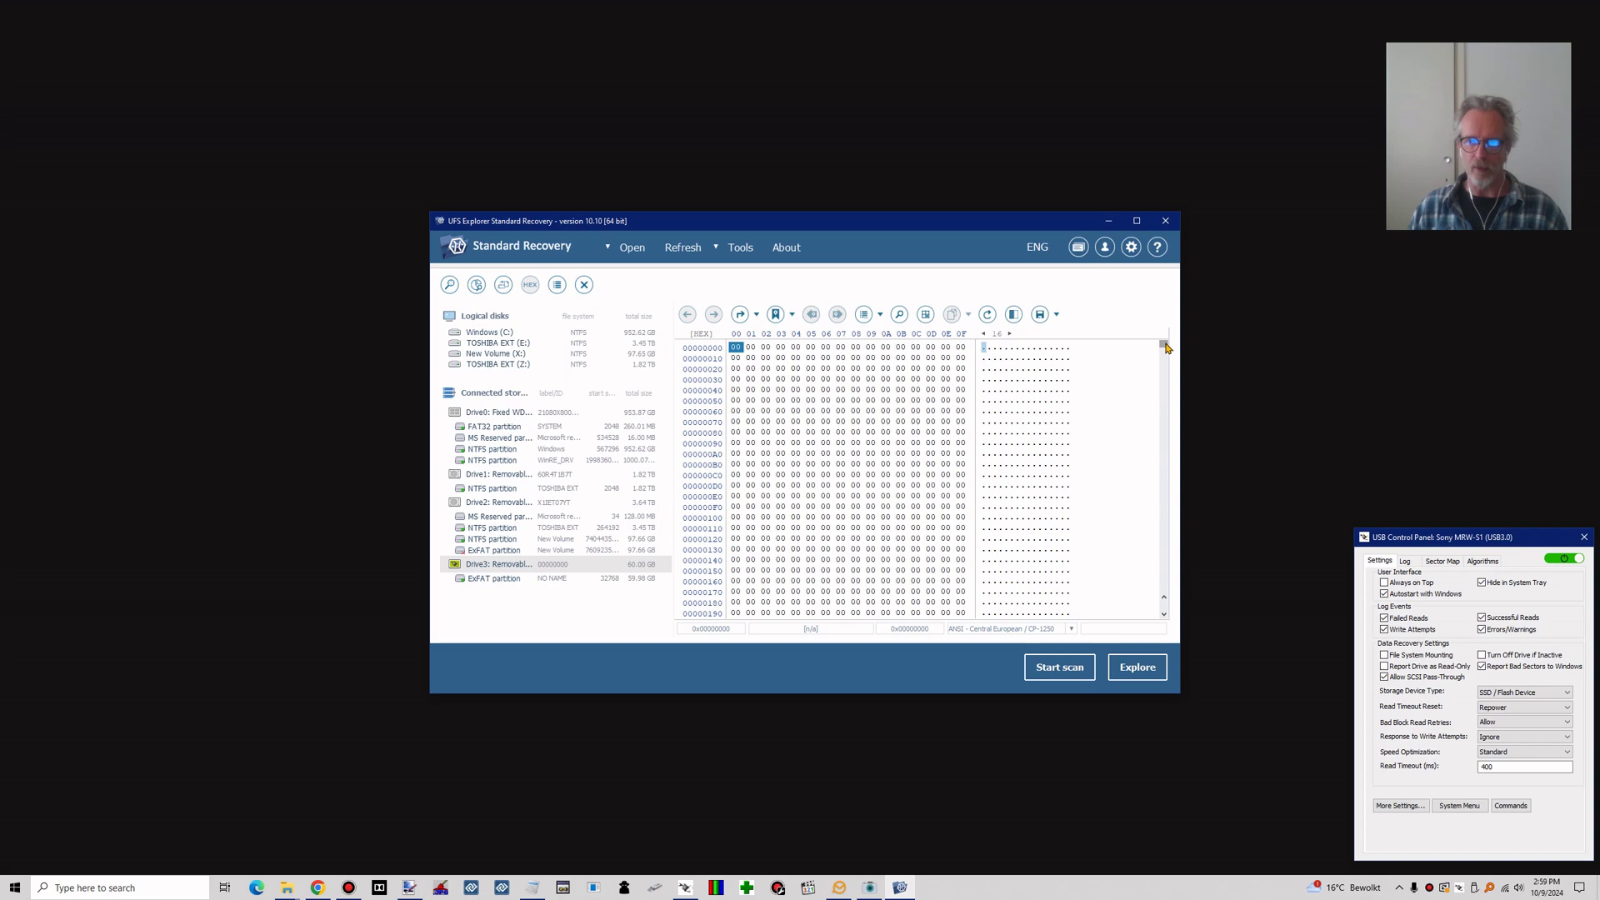
pyautogui.moveTo(1167, 347); pyautogui.dragTo(1167, 350)
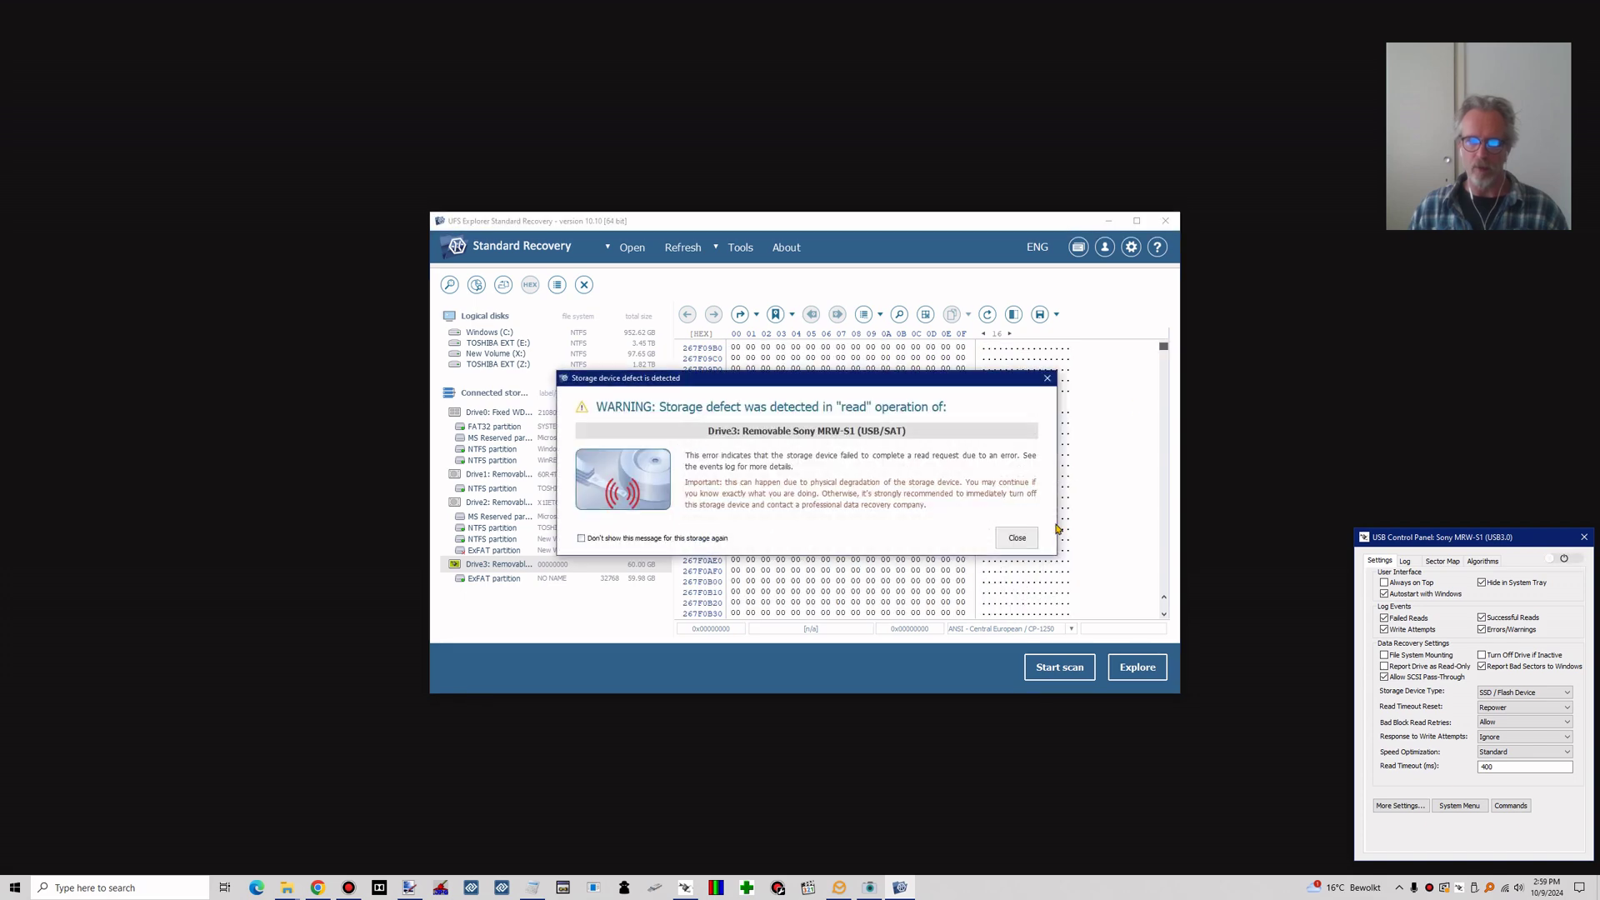
pyautogui.click(612, 538)
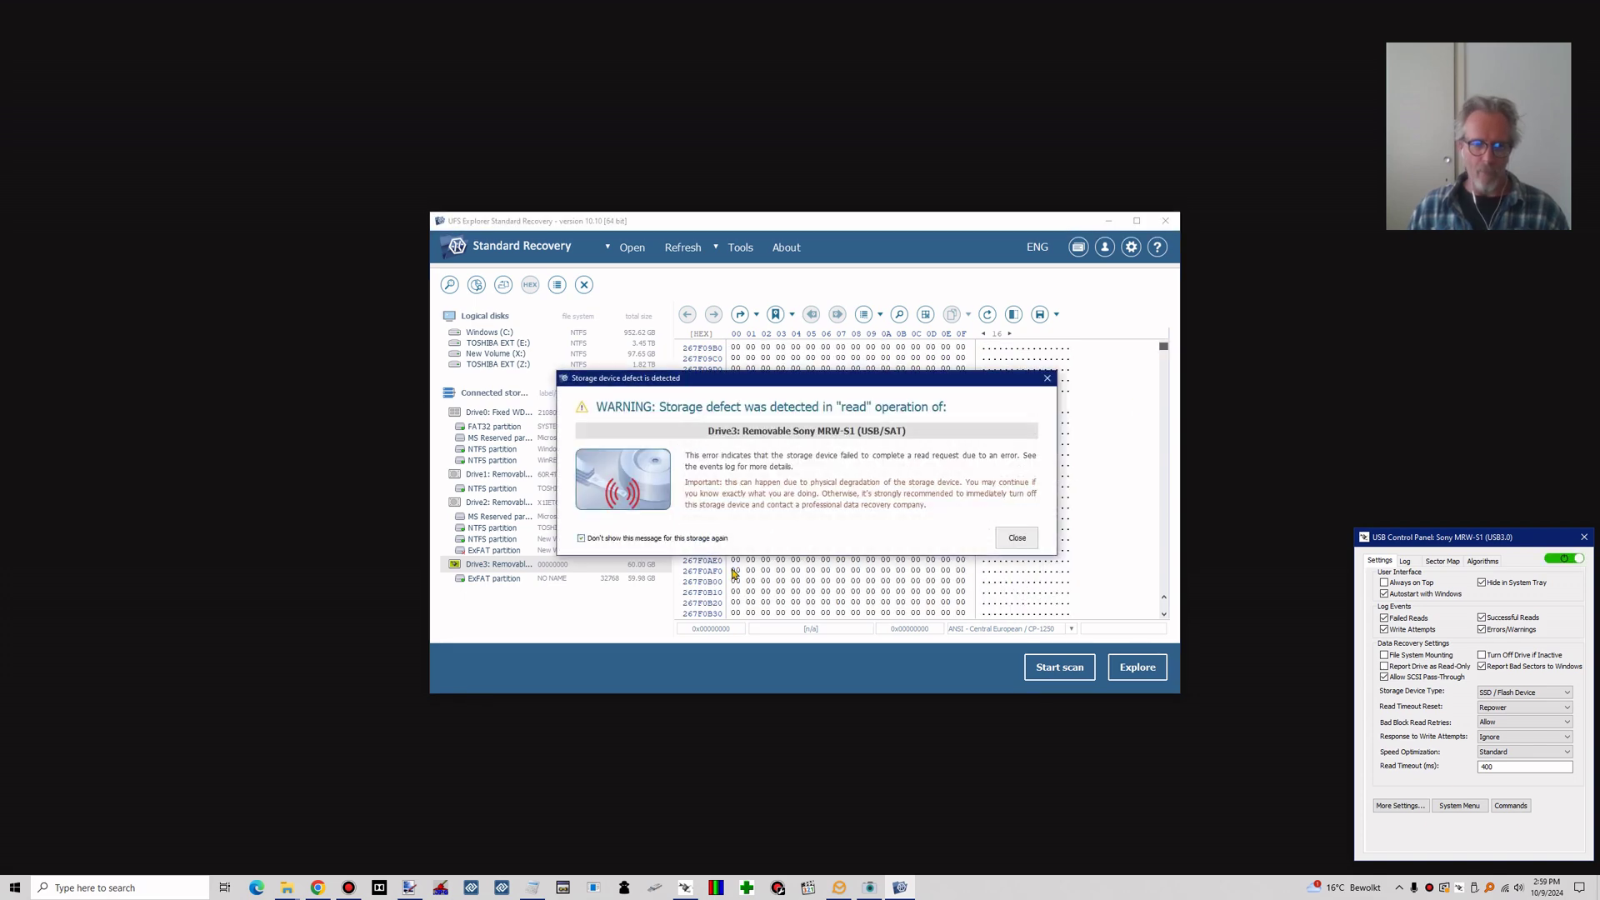
pyautogui.click(1017, 537)
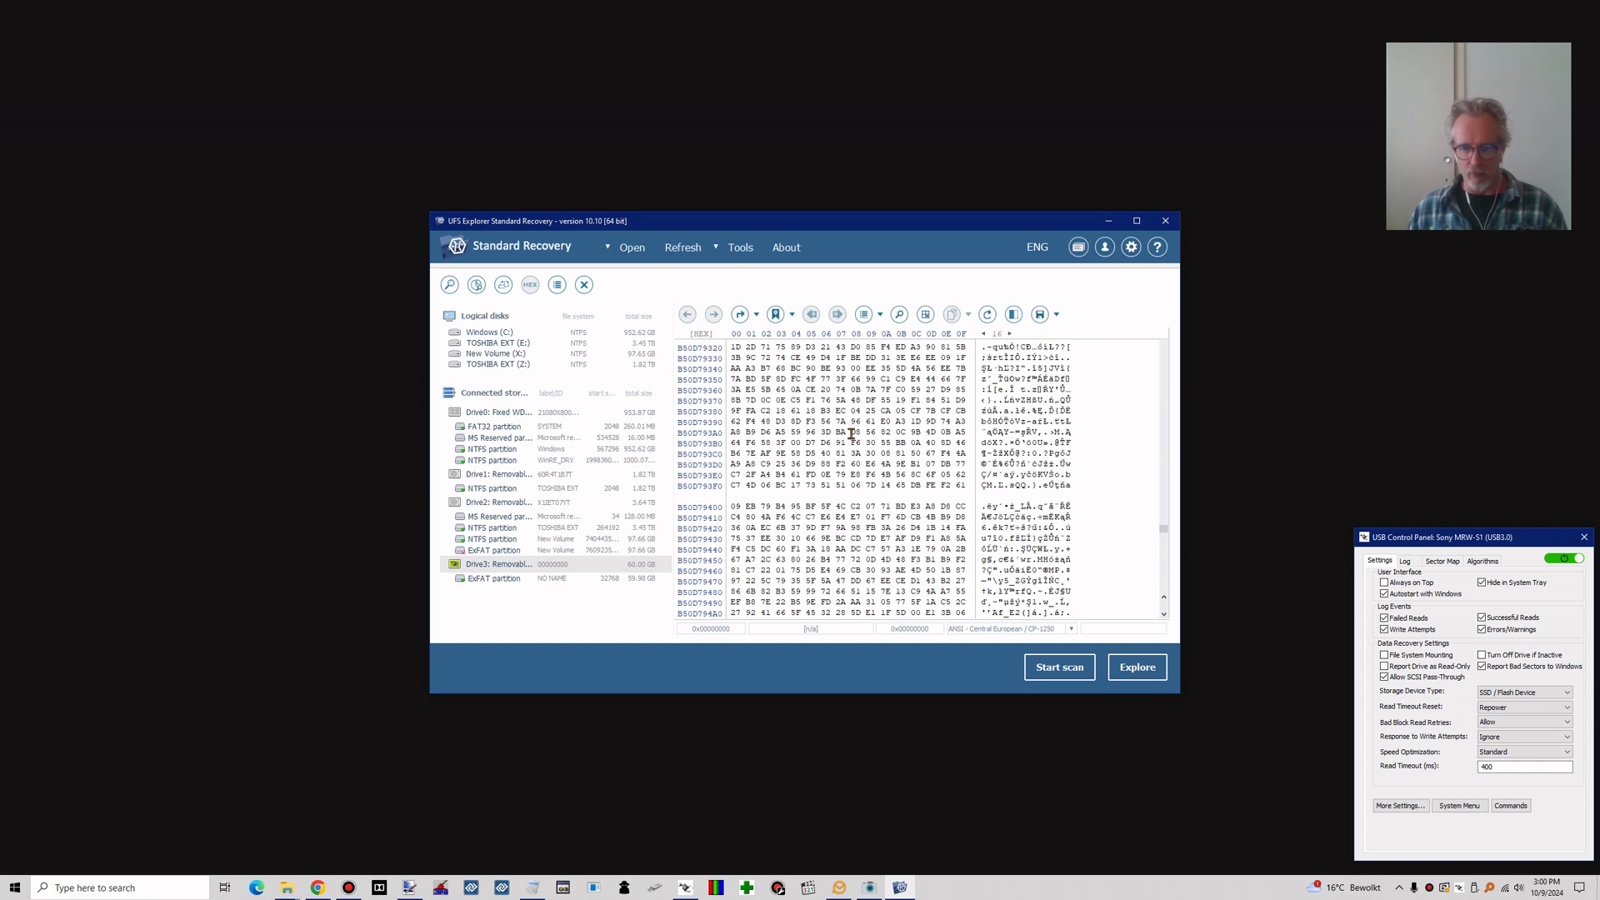
# Review the storage image options for the Sony MRW-S1 drive without imaging, and examine its hex data around offset A00000000
pyautogui.rightClick(499, 566)
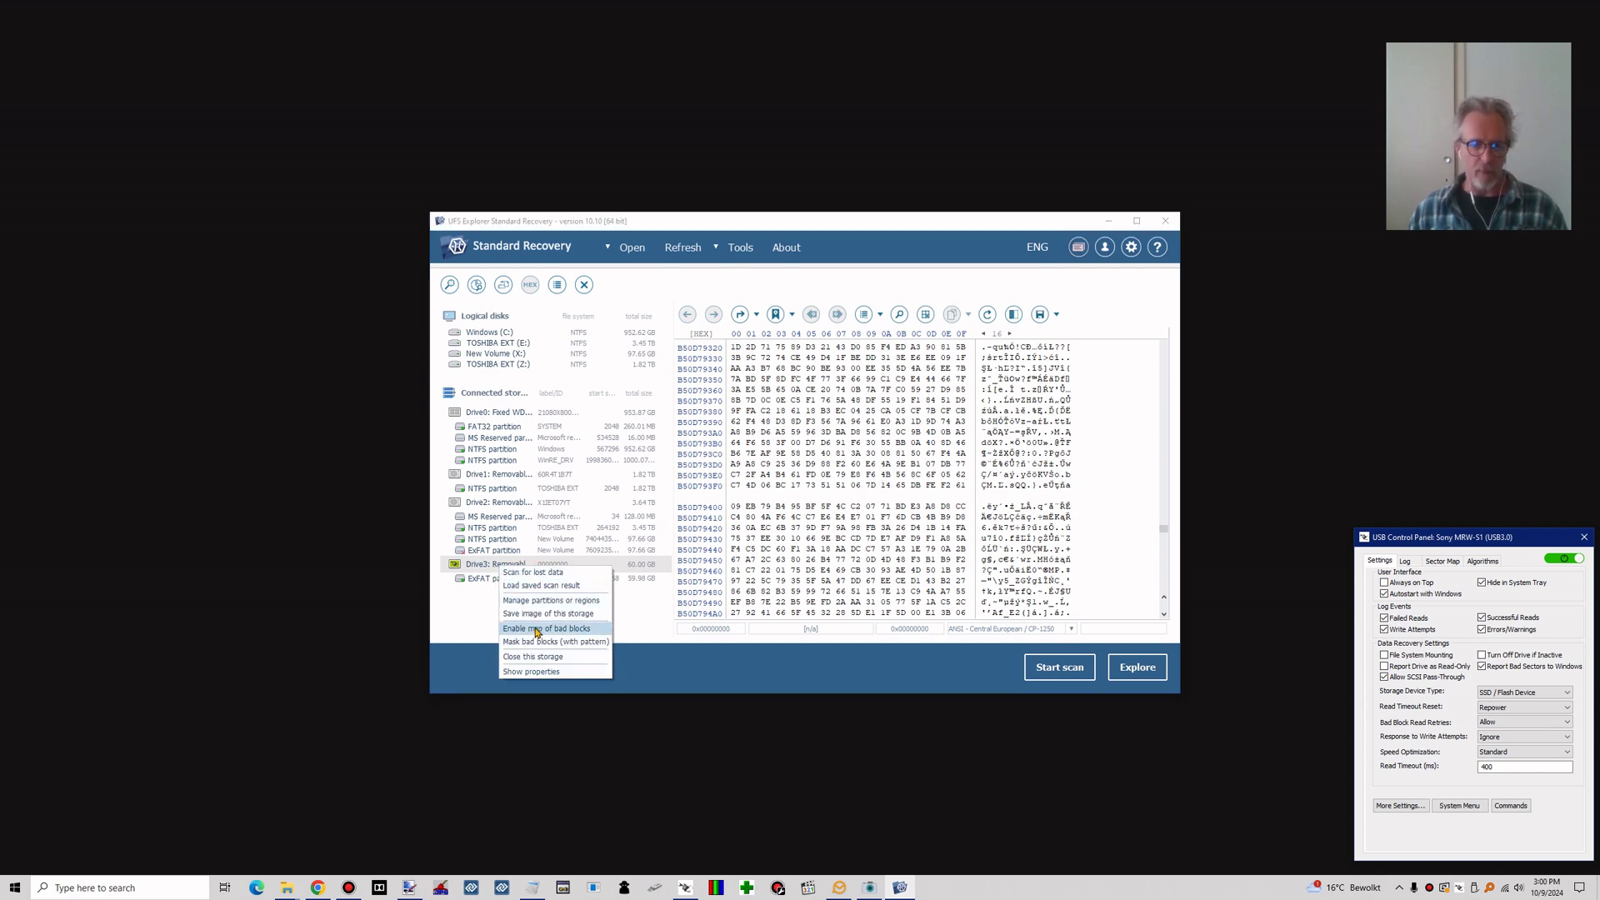
pyautogui.click(538, 615)
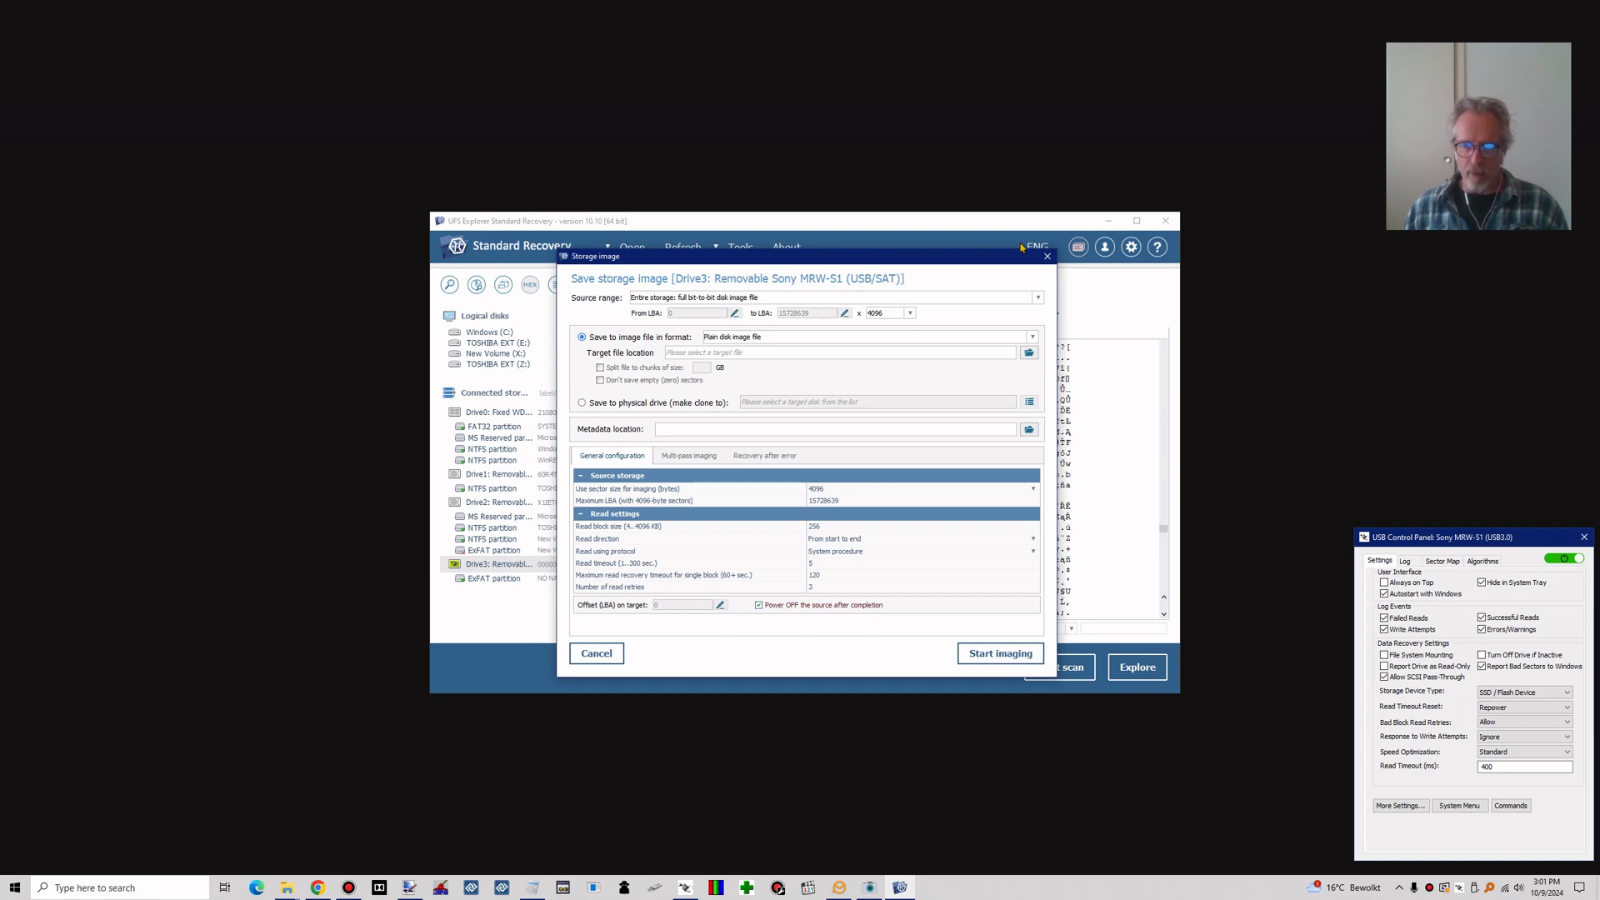
pyautogui.click(1047, 256)
pyautogui.moveTo(1164, 538); pyautogui.dragTo(1164, 518)
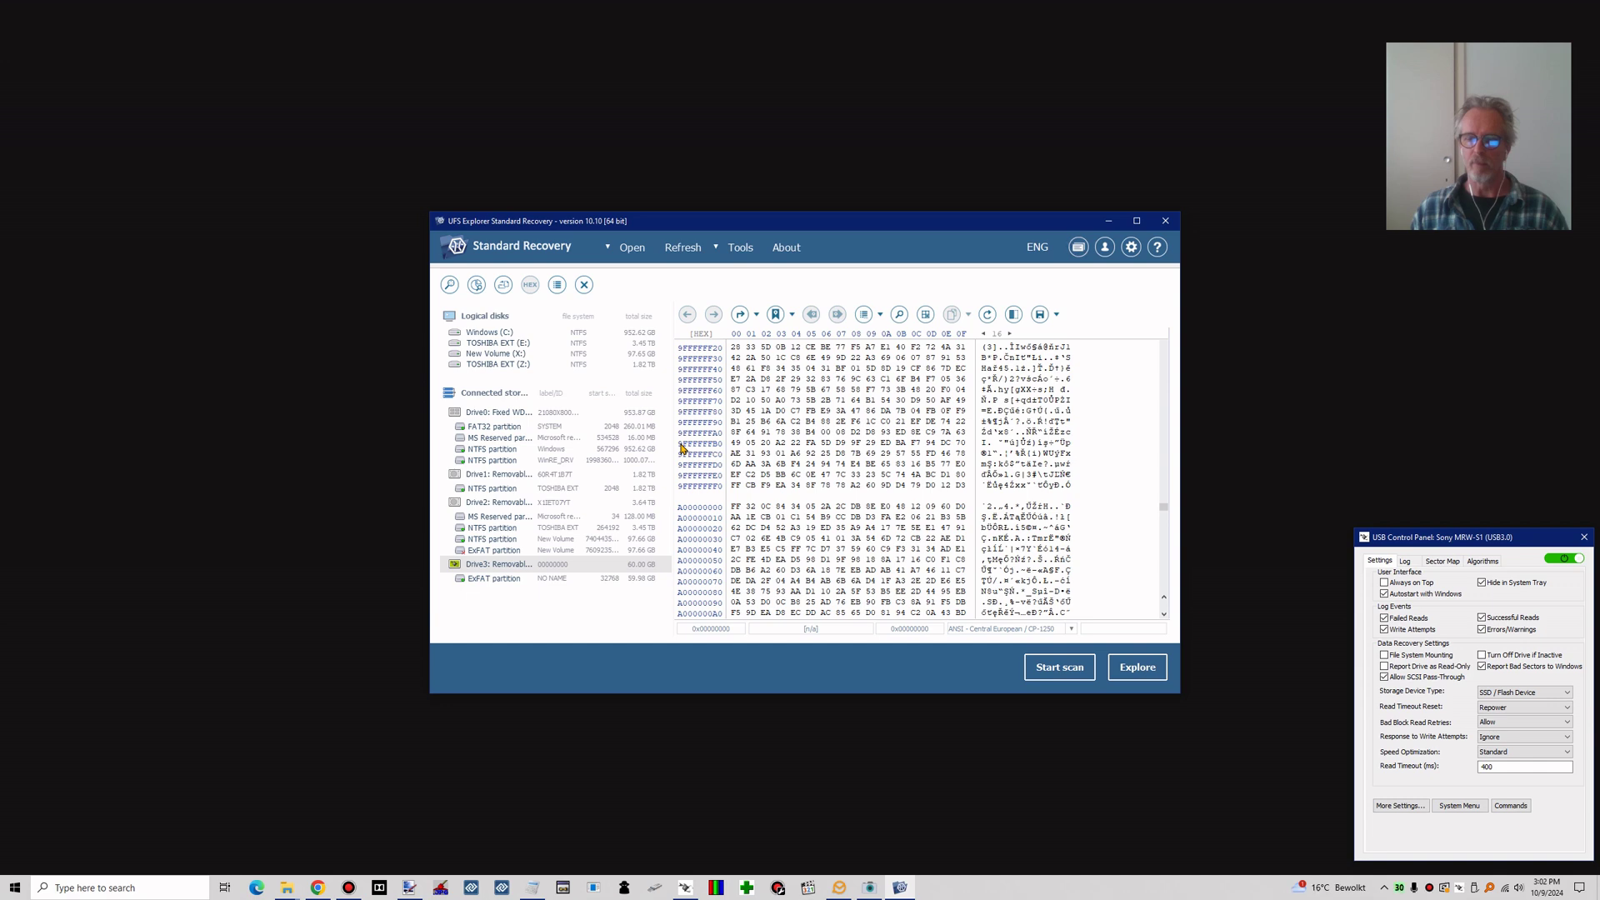
pyautogui.click(1257, 360)
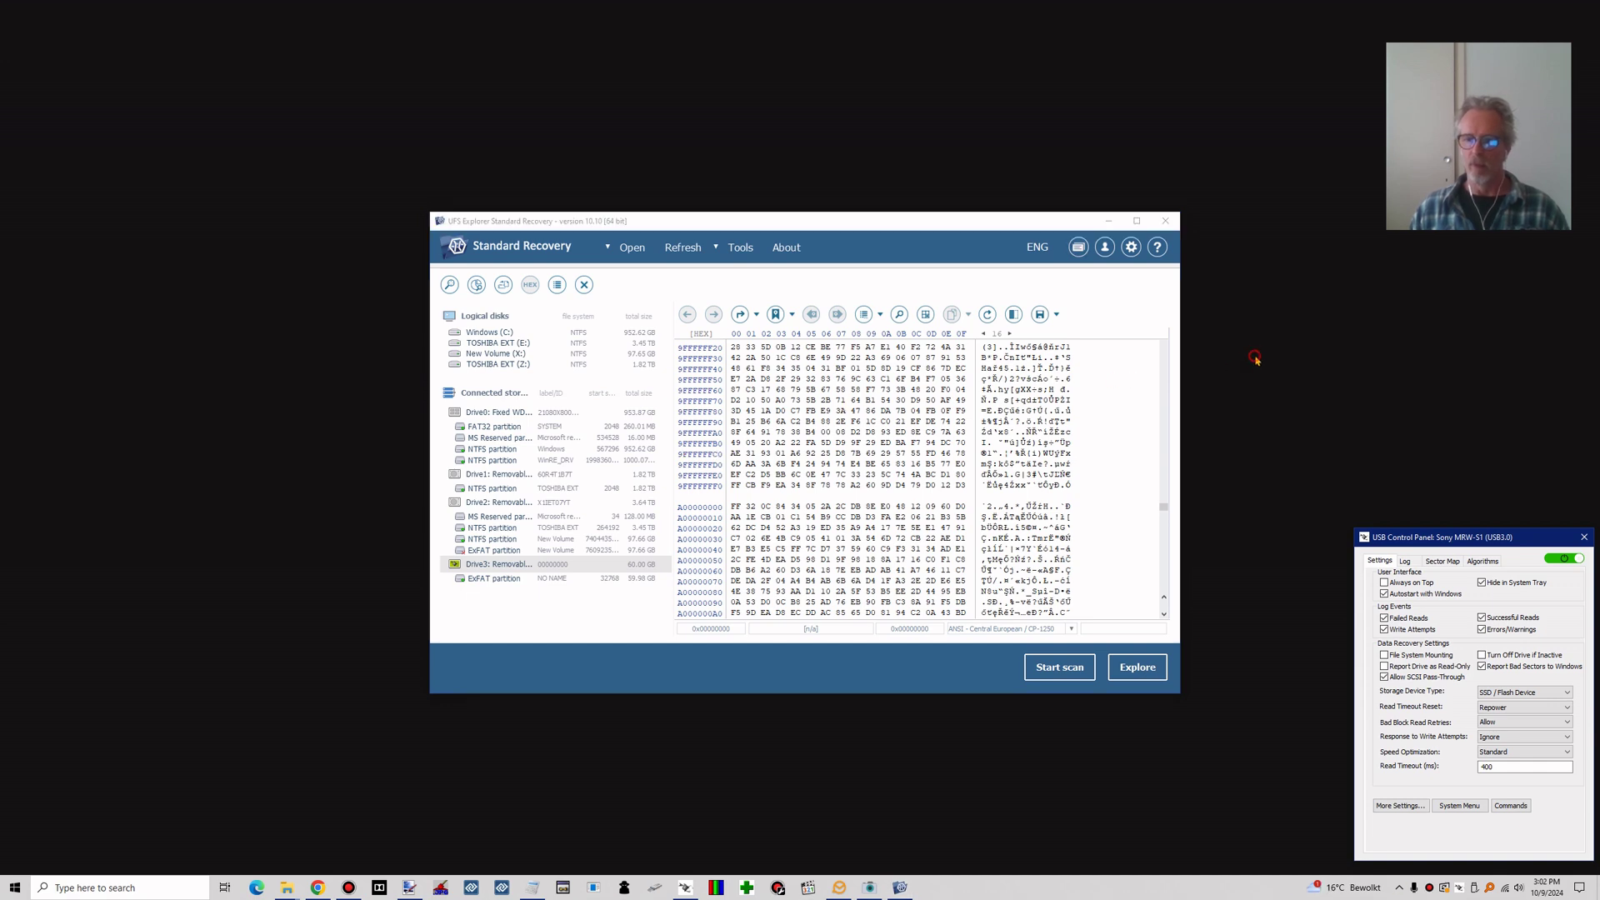